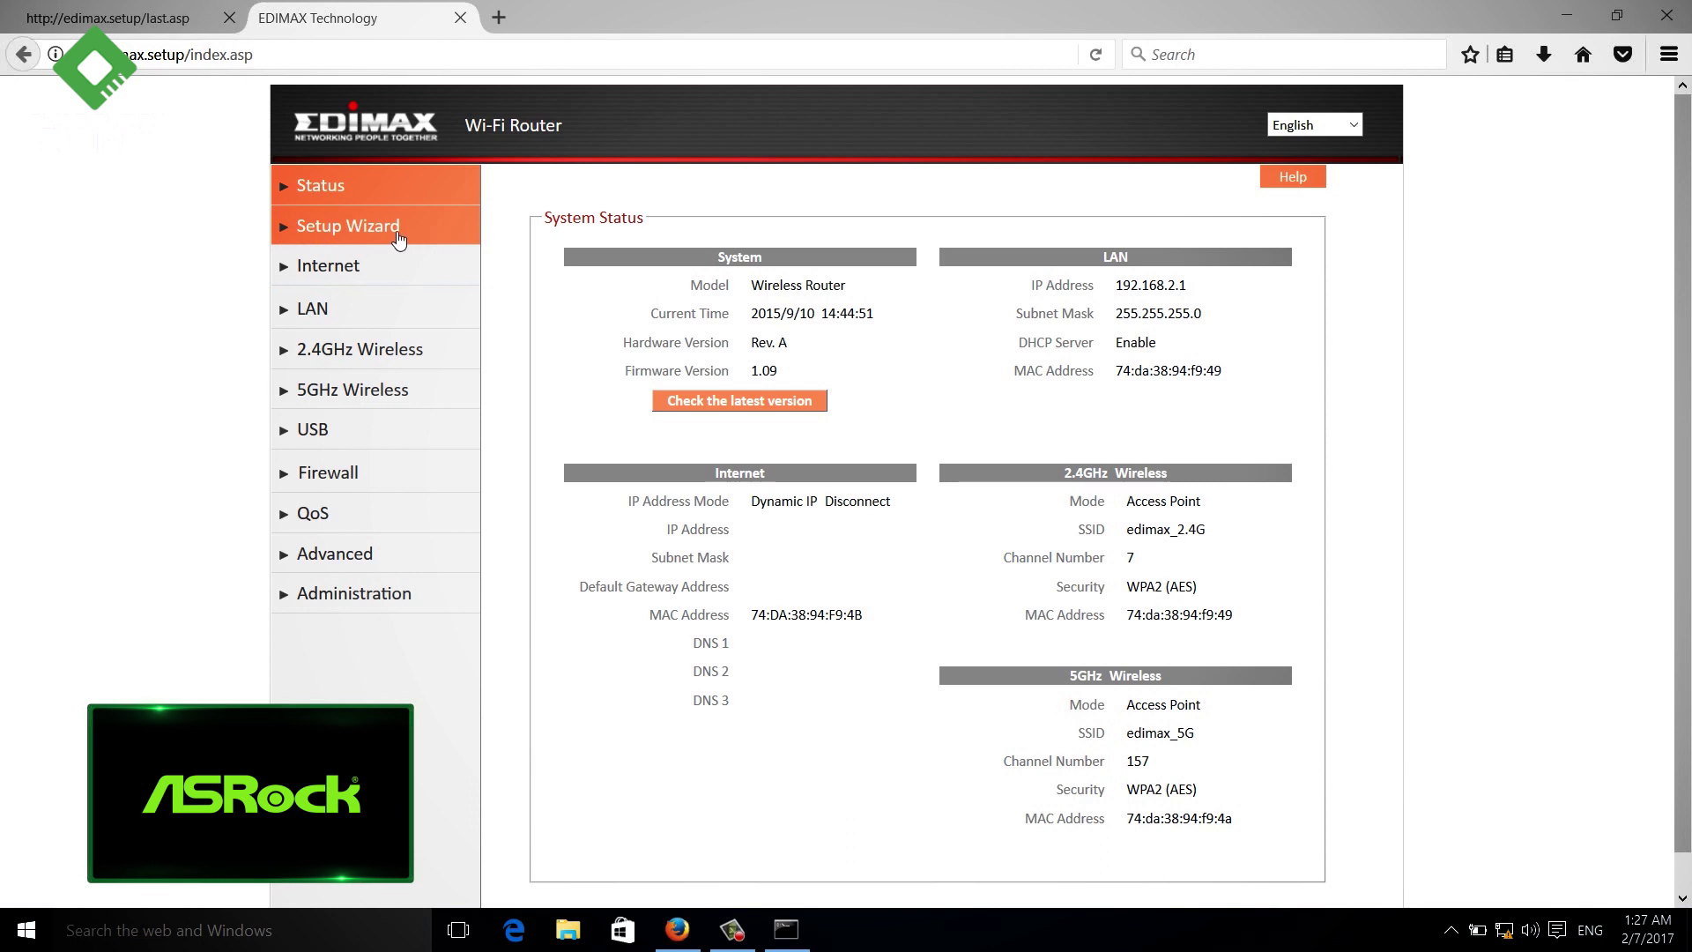
Step: Review the Setup Wizard page and the connection modes available under the Internet WAN Setup settings
{"action": "left_click", "coordinate": [369, 236]}
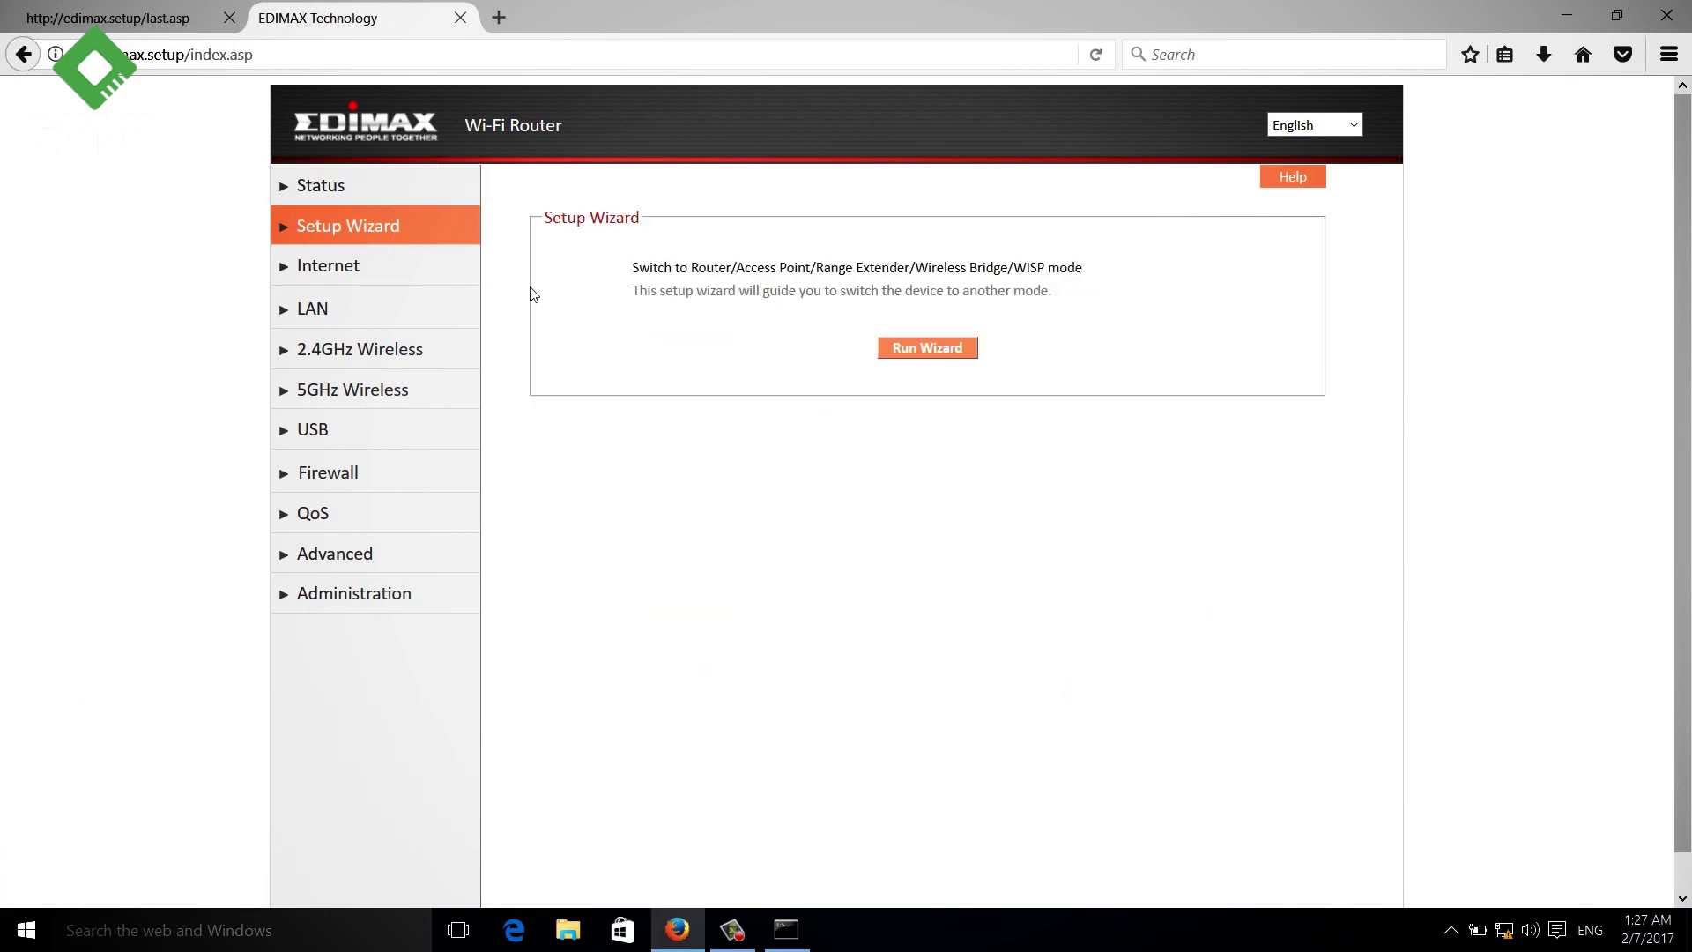
{"action": "left_click", "coordinate": [331, 268]}
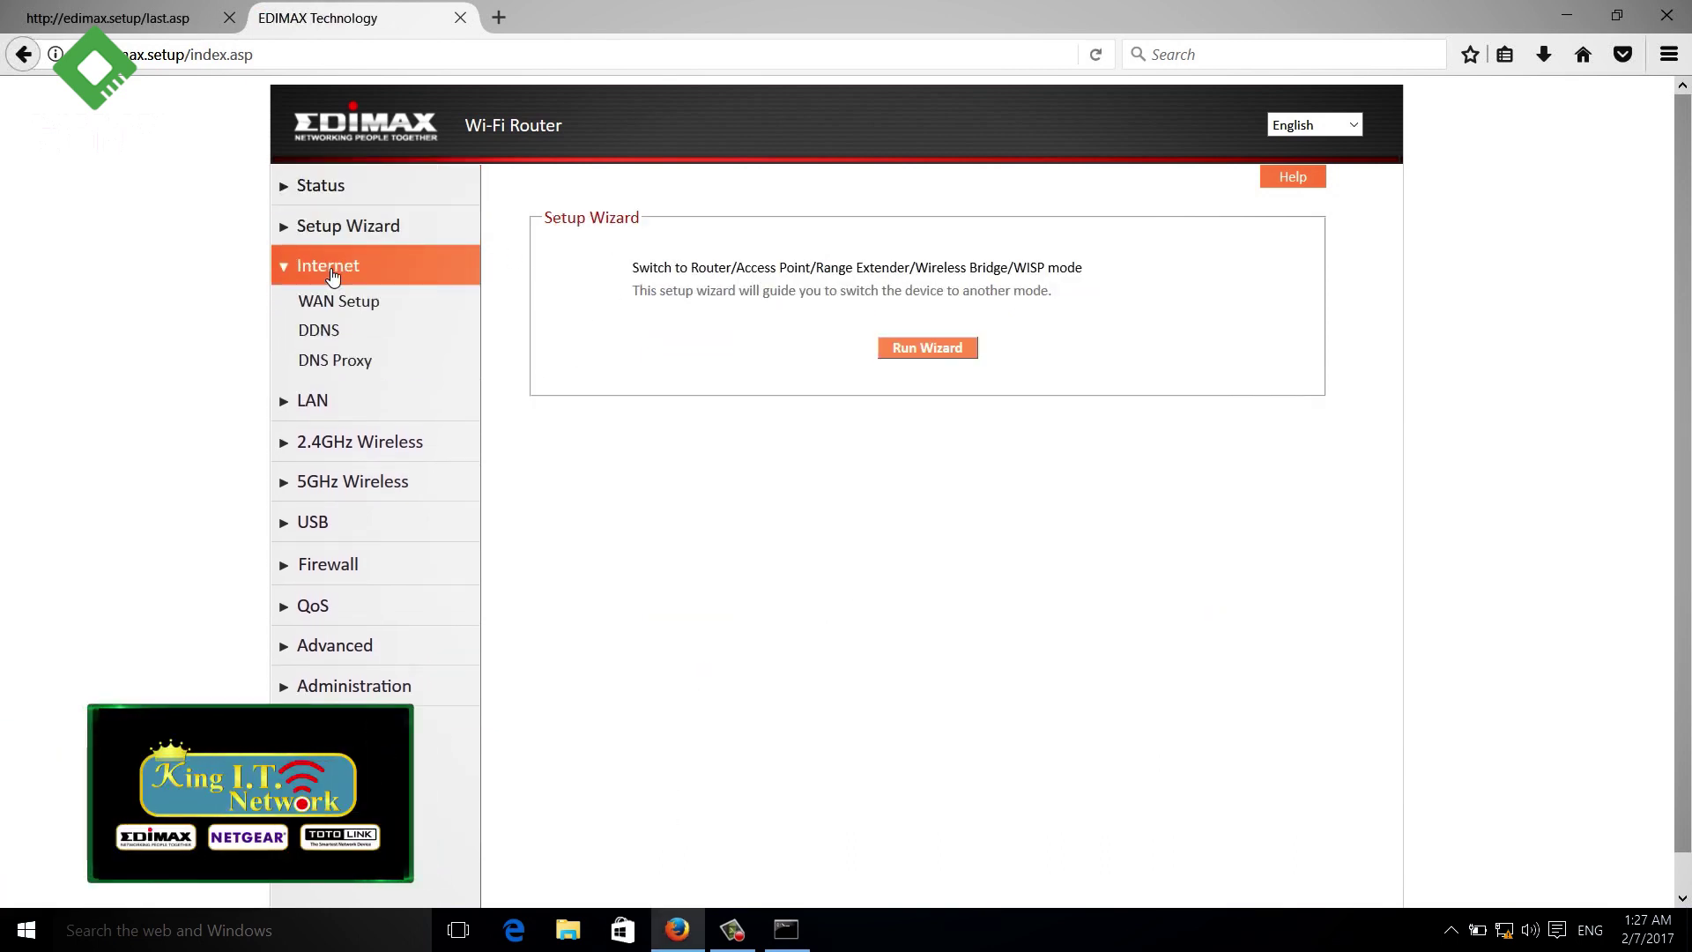
{"action": "left_click", "coordinate": [349, 307]}
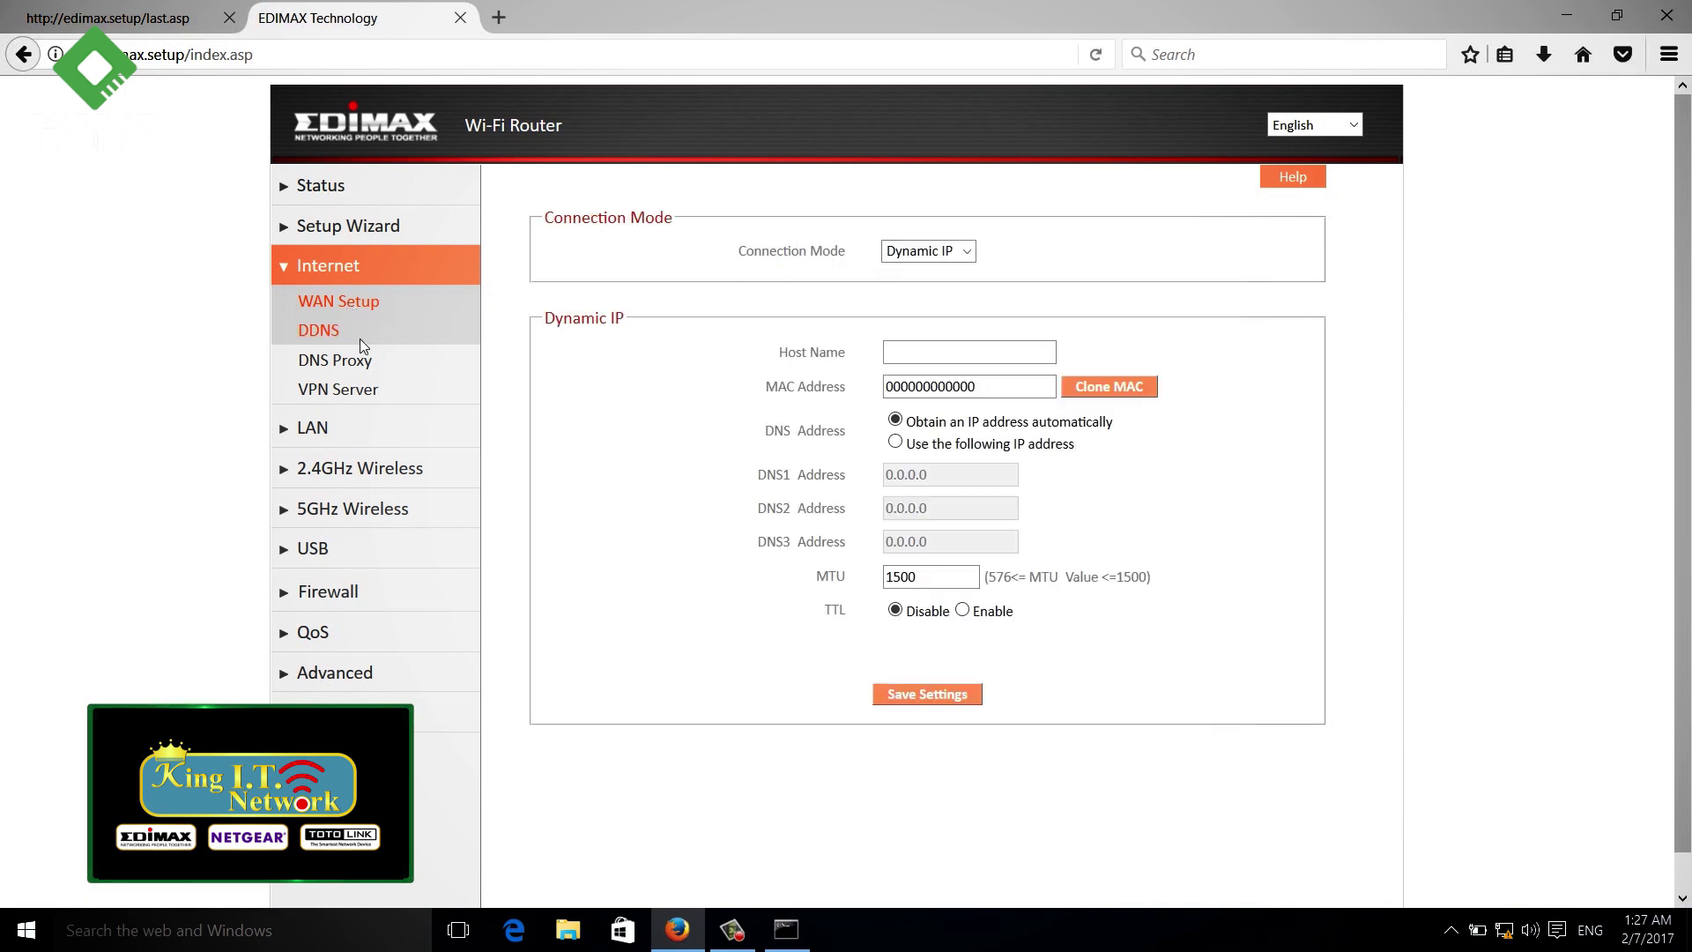
{"action": "left_click", "coordinate": [959, 251]}
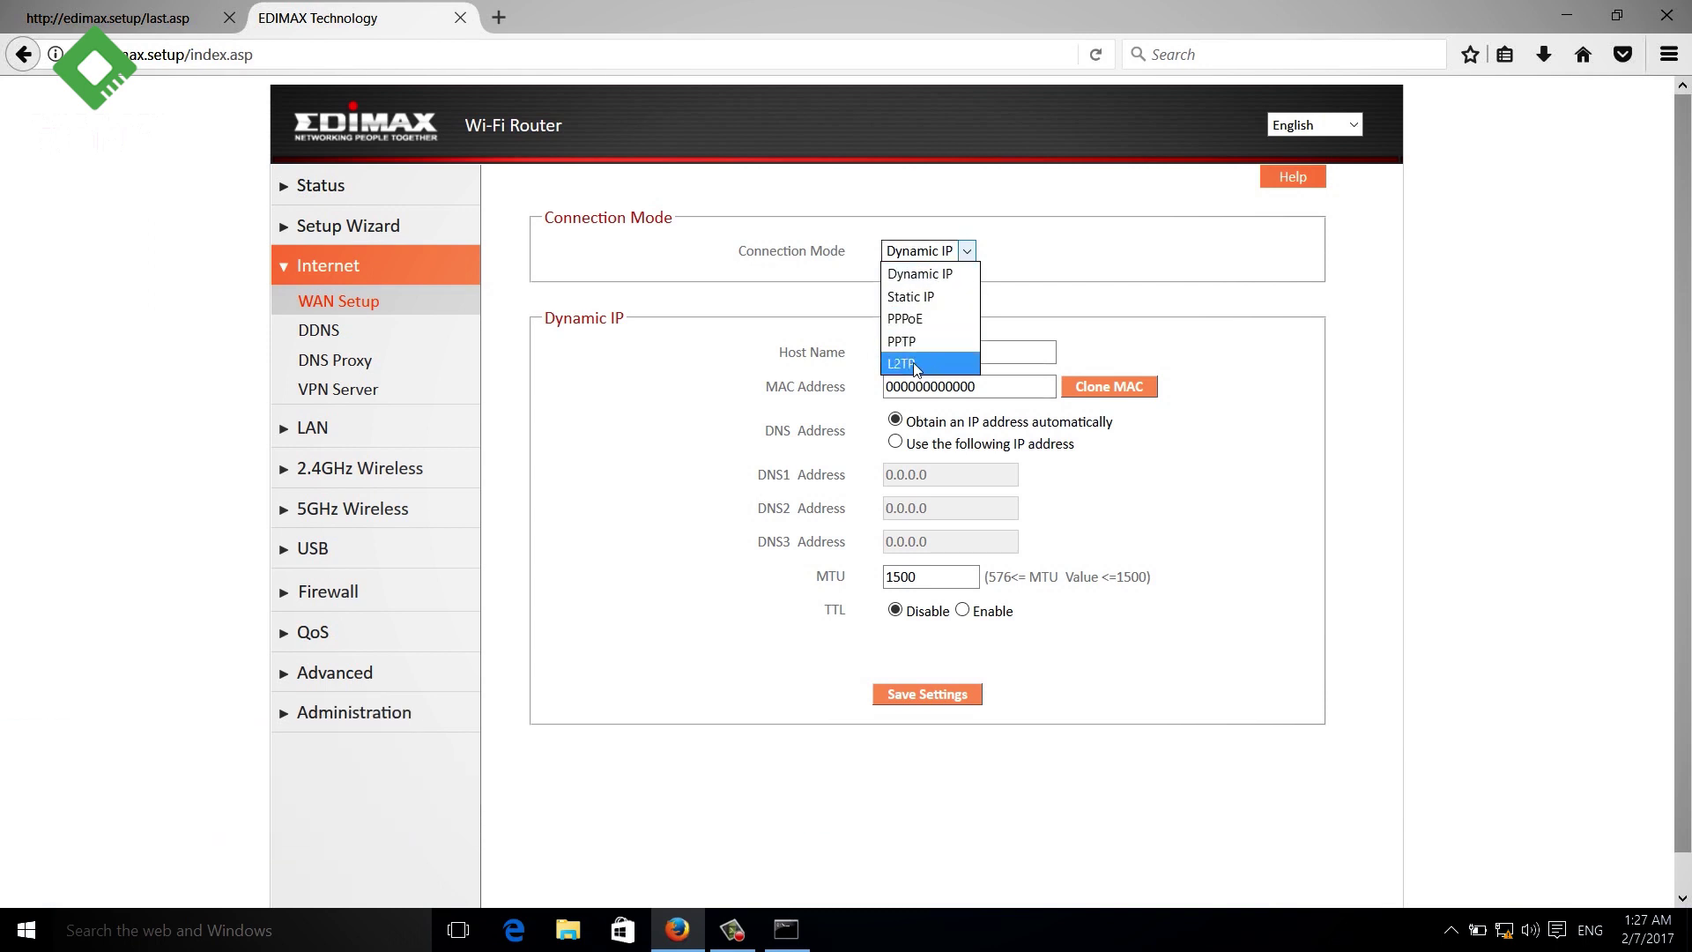
{"action": "left_click", "coordinate": [1107, 264]}
Step: Set DDNS to Enable without saving and view the available DDNS providers
{"action": "left_click", "coordinate": [344, 330]}
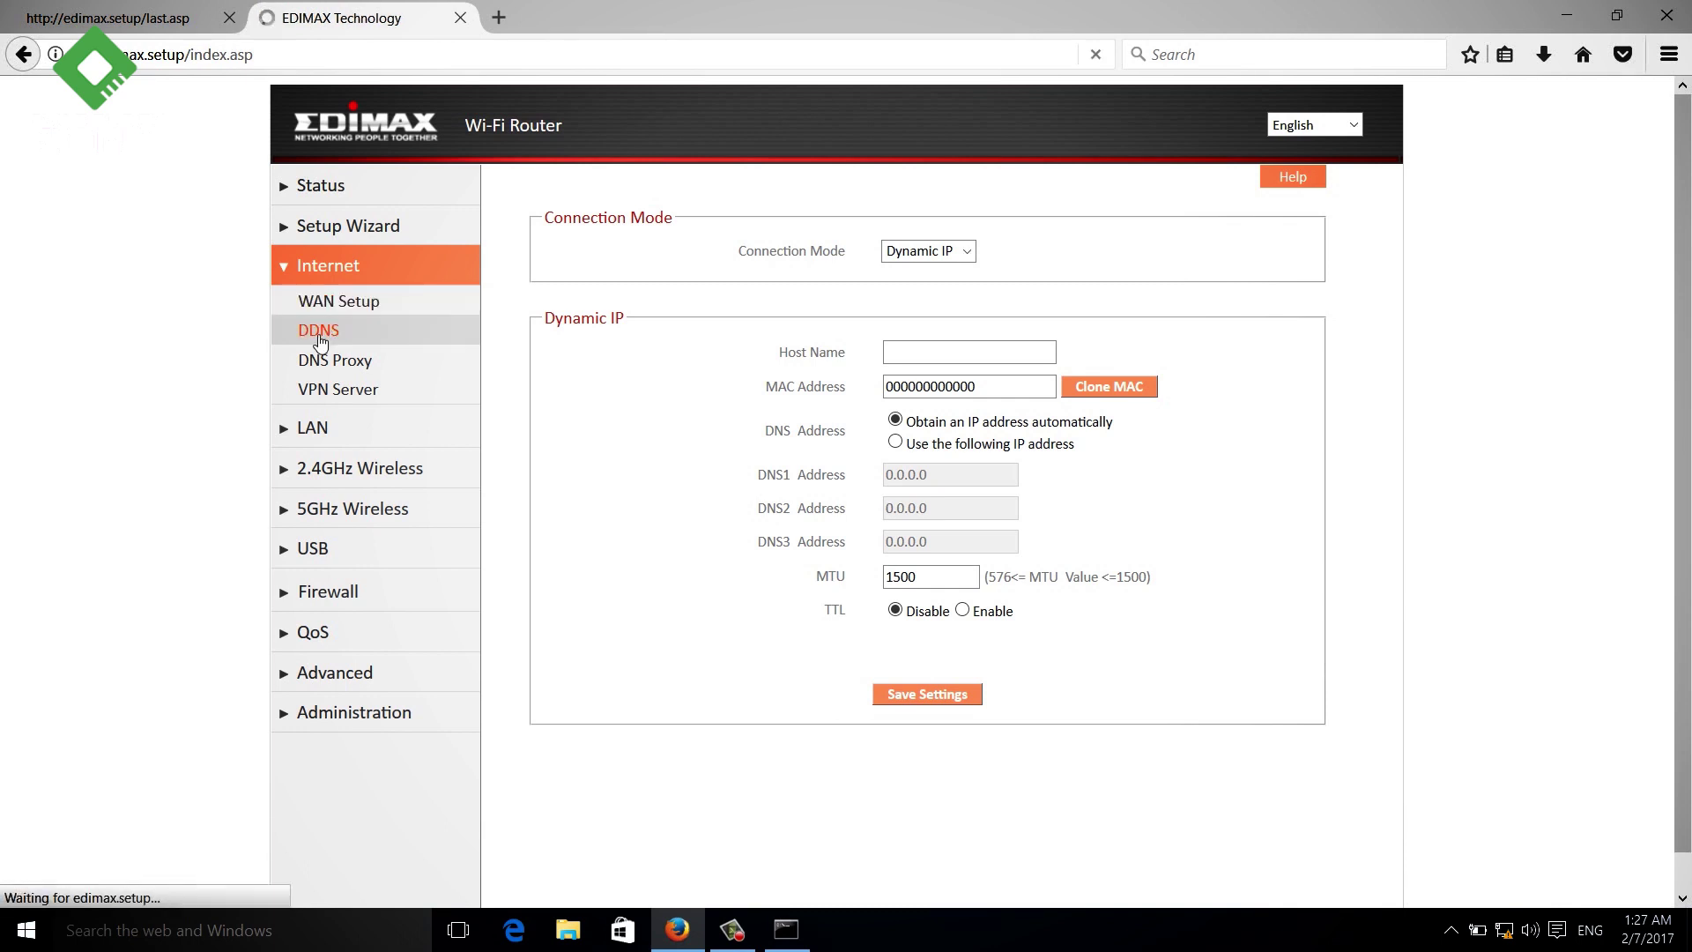
{"action": "left_click", "coordinate": [896, 252]}
{"action": "left_click", "coordinate": [921, 283]}
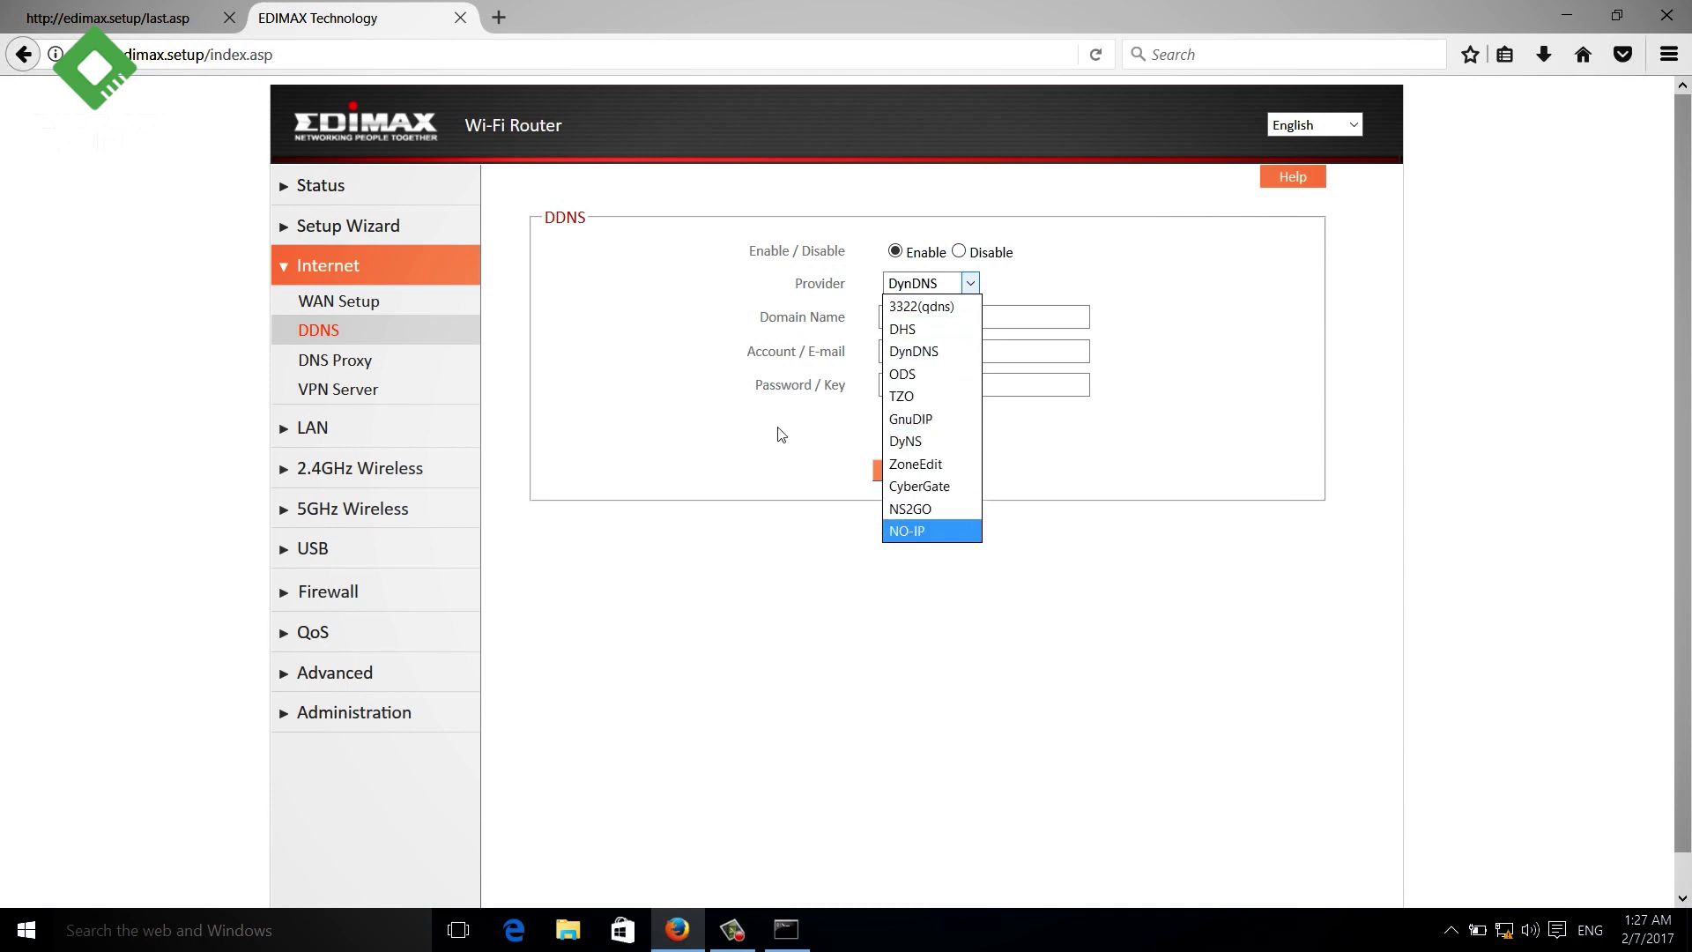
{"action": "left_click", "coordinate": [705, 418]}
Step: Review the DNS Proxy settings and the VPN Server page, trying to enable the OpenVPN server and inspecting its client account fields
{"action": "left_click", "coordinate": [349, 361]}
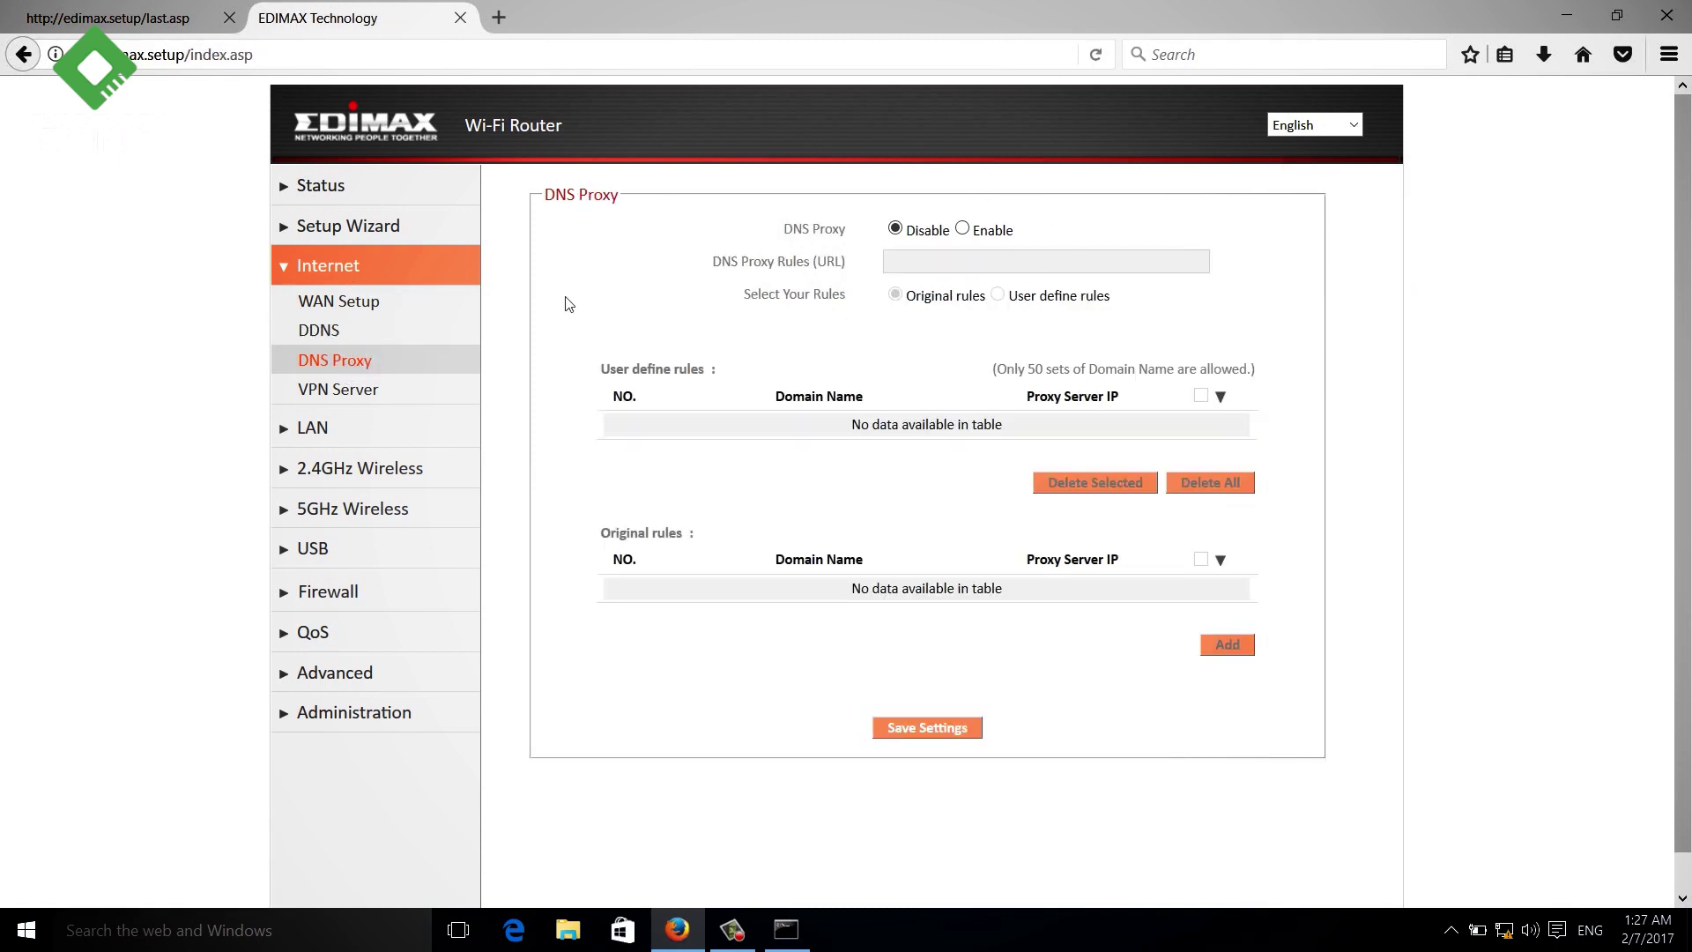
{"action": "left_click", "coordinate": [368, 388]}
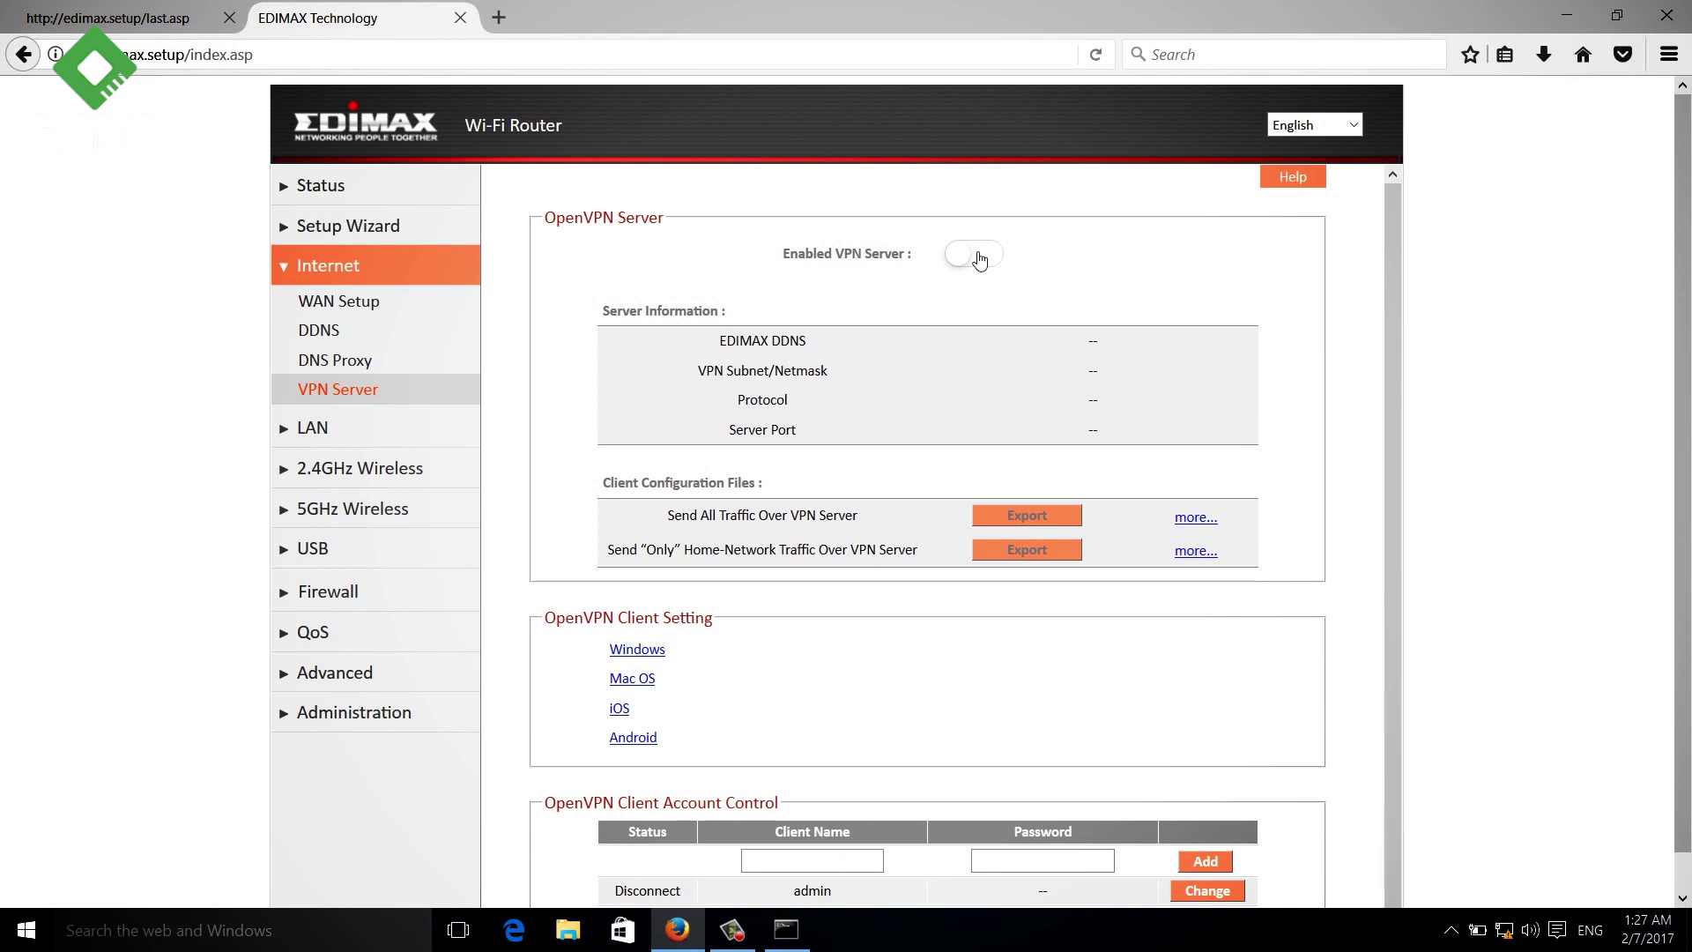
{"action": "left_click", "coordinate": [974, 255]}
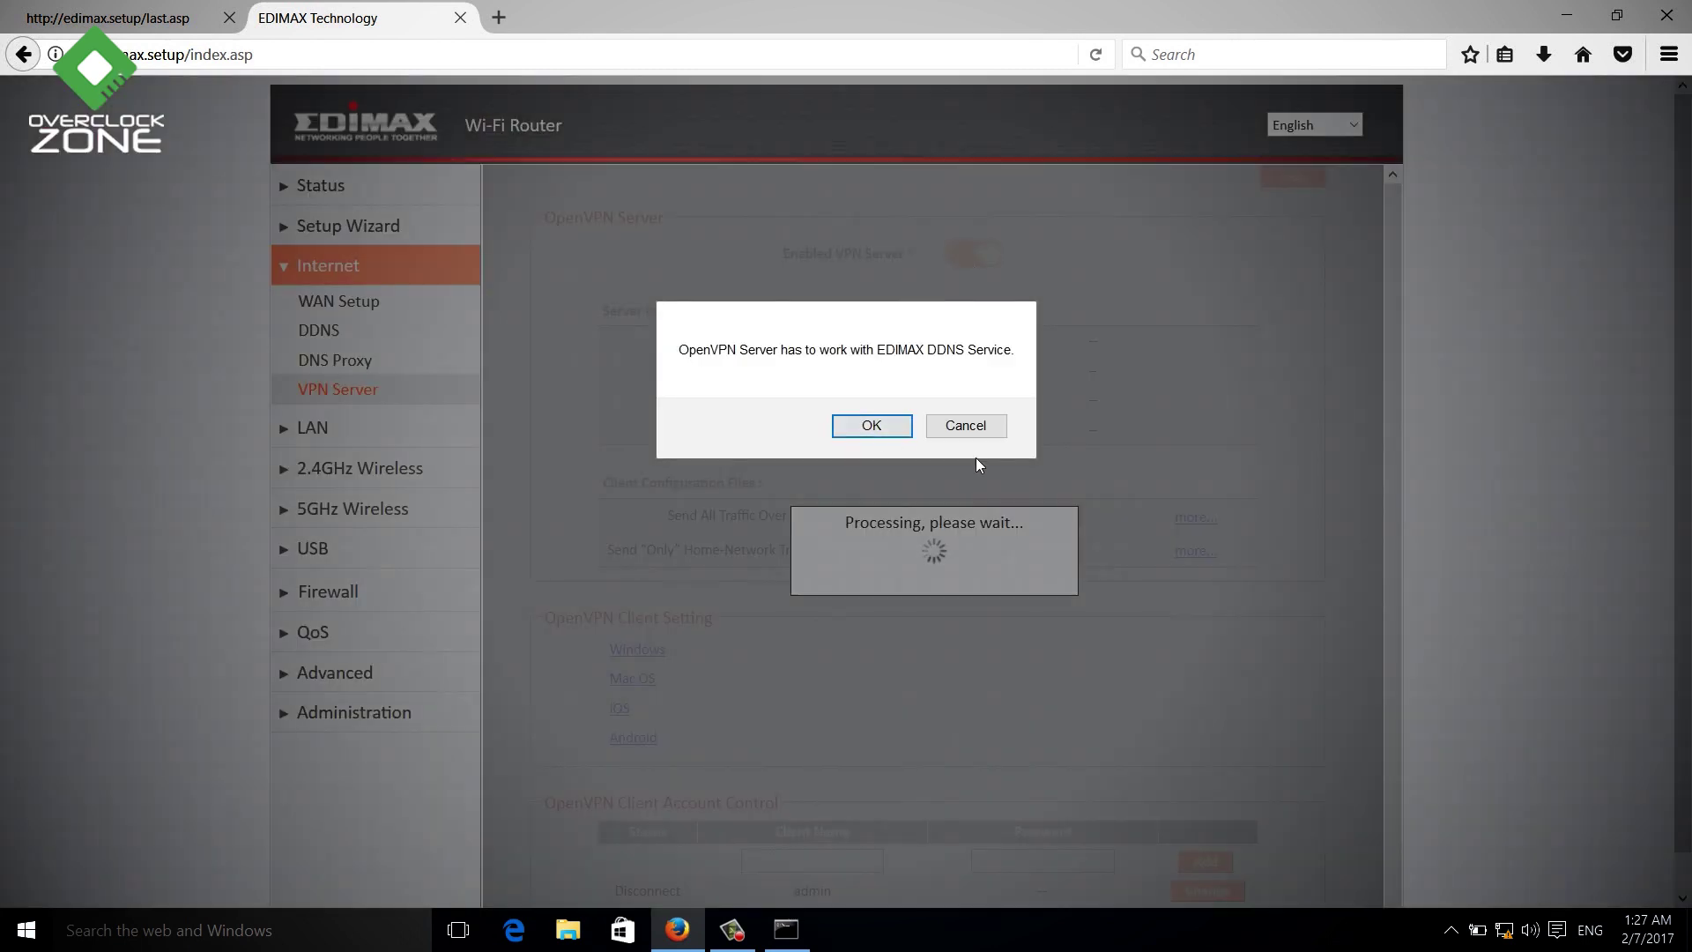
{"action": "left_click", "coordinate": [949, 428]}
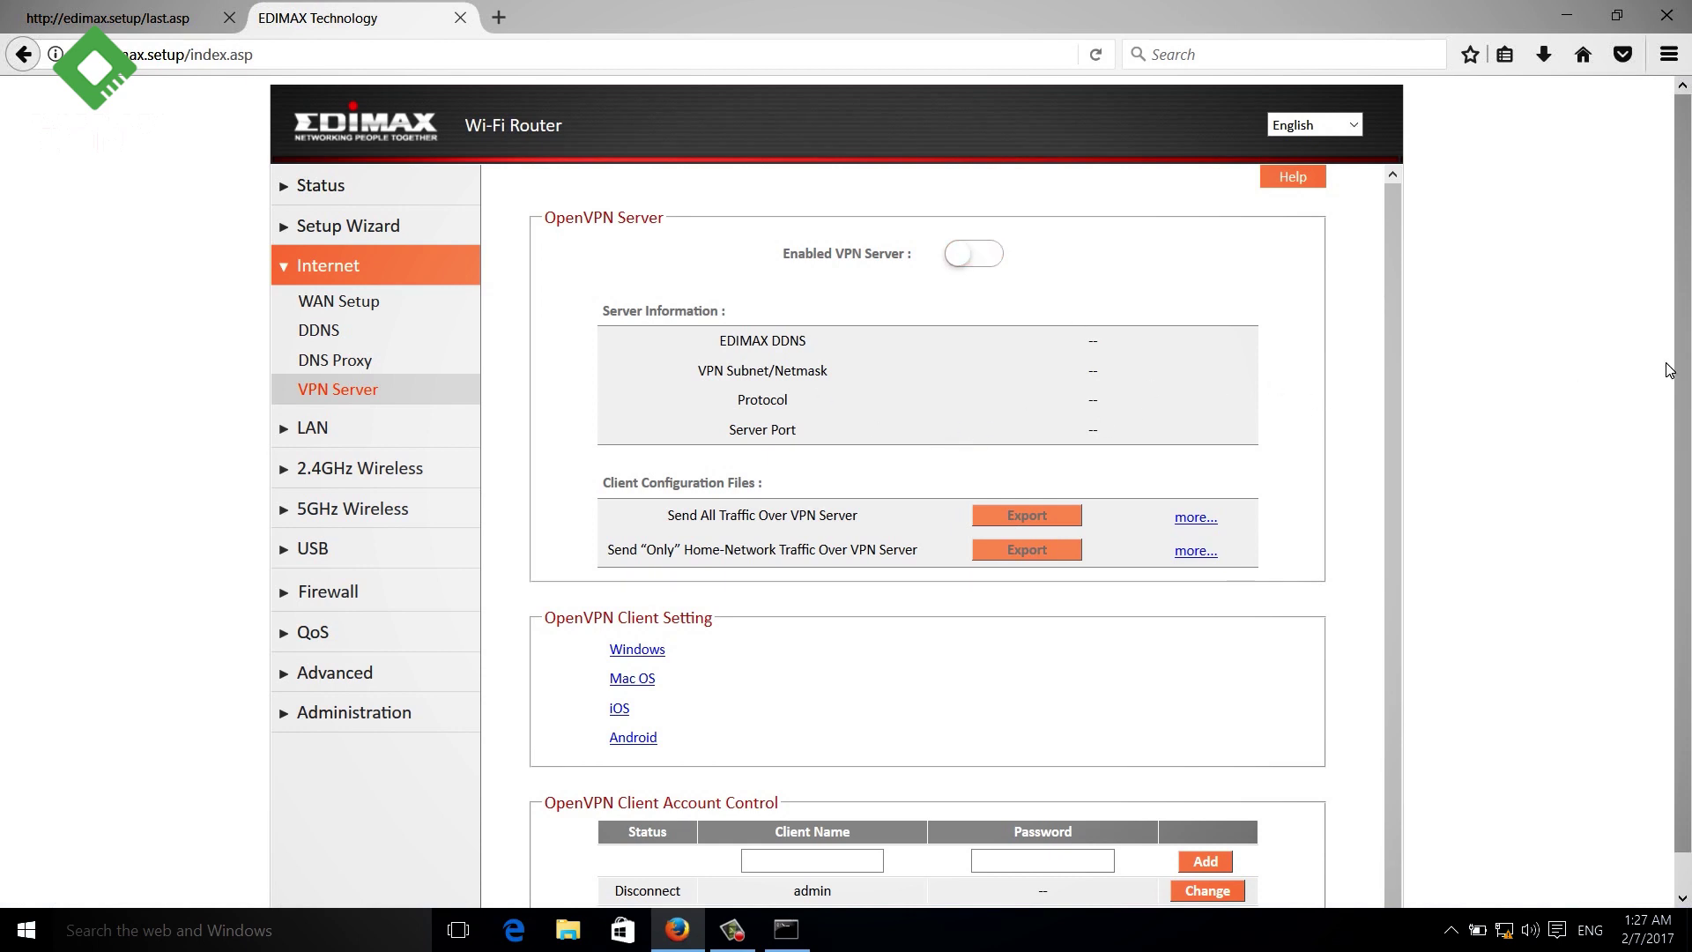
{"action": "scroll", "coordinate": [1683, 423], "scroll_direction": "down", "scroll_amount": 2}
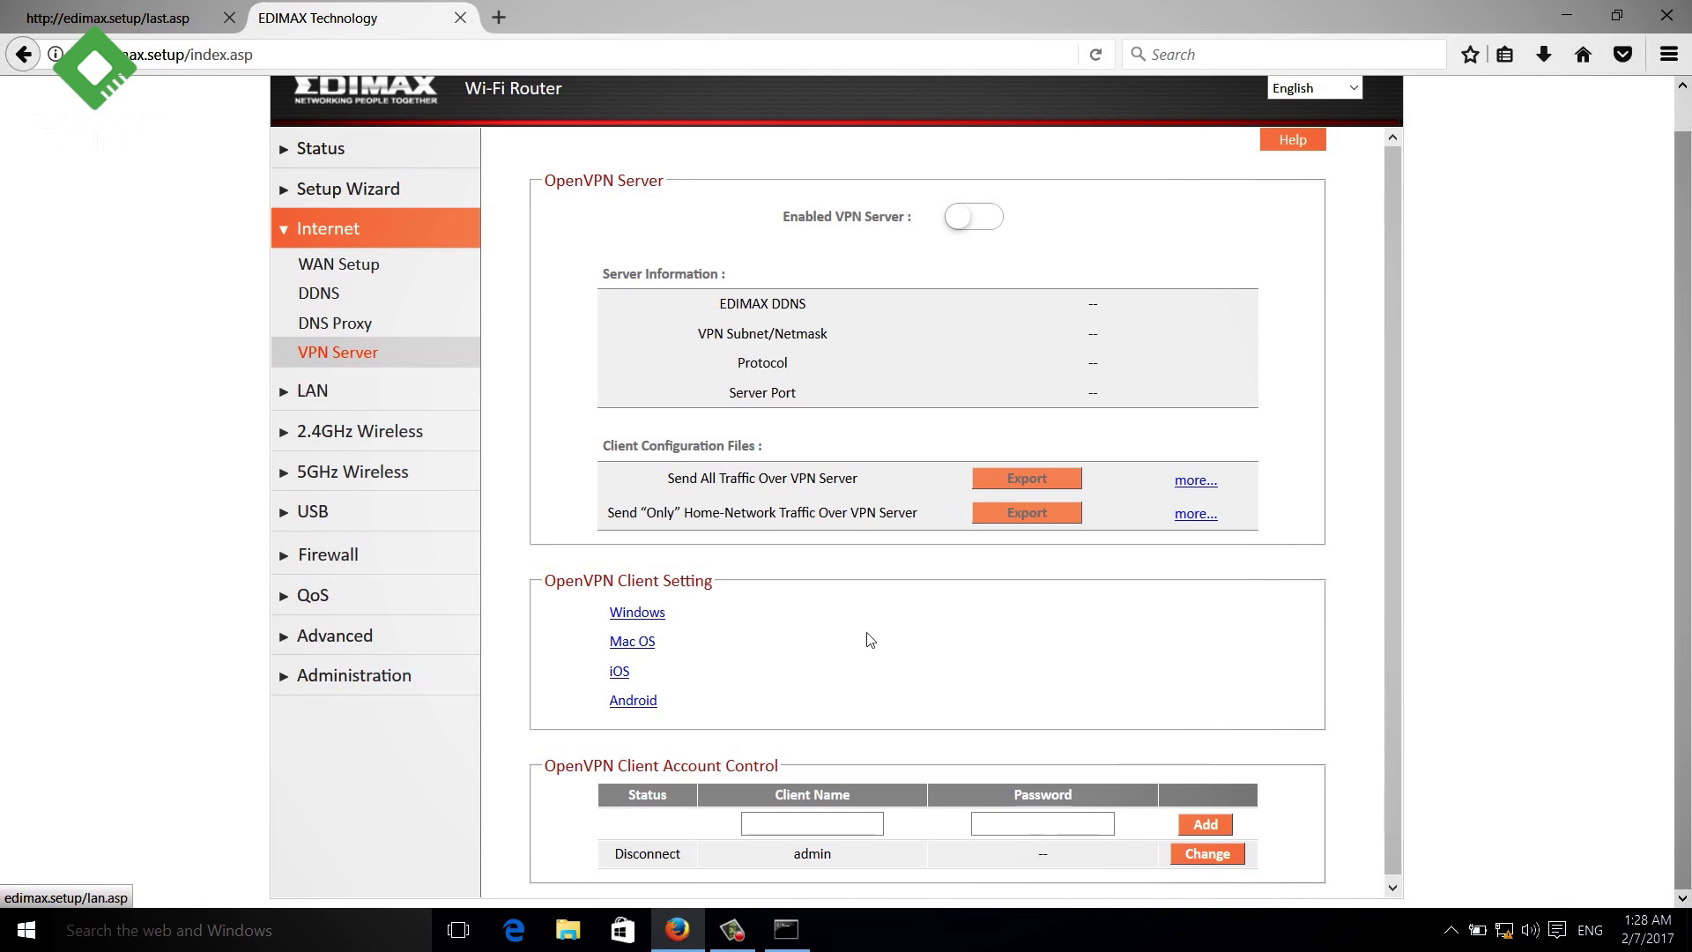
{"action": "left_click", "coordinate": [776, 826]}
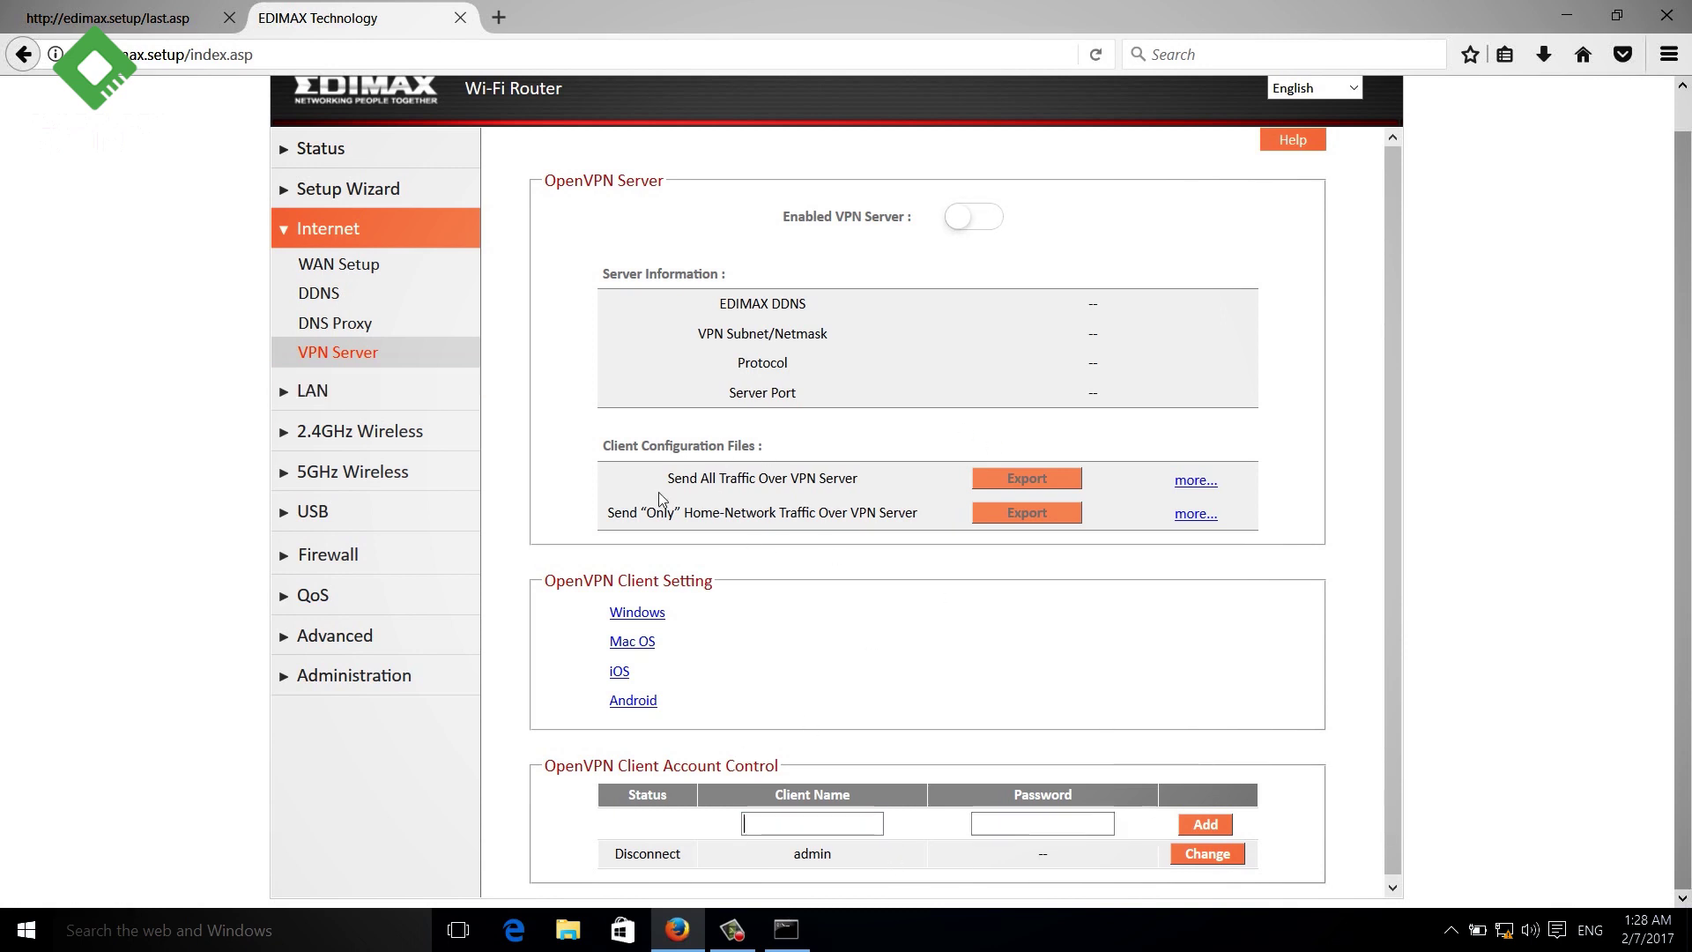
Step: Review the LAN settings and the Basic, Guest, WPS and Schedule pages for 5GHz Wireless
{"action": "left_click", "coordinate": [319, 392]}
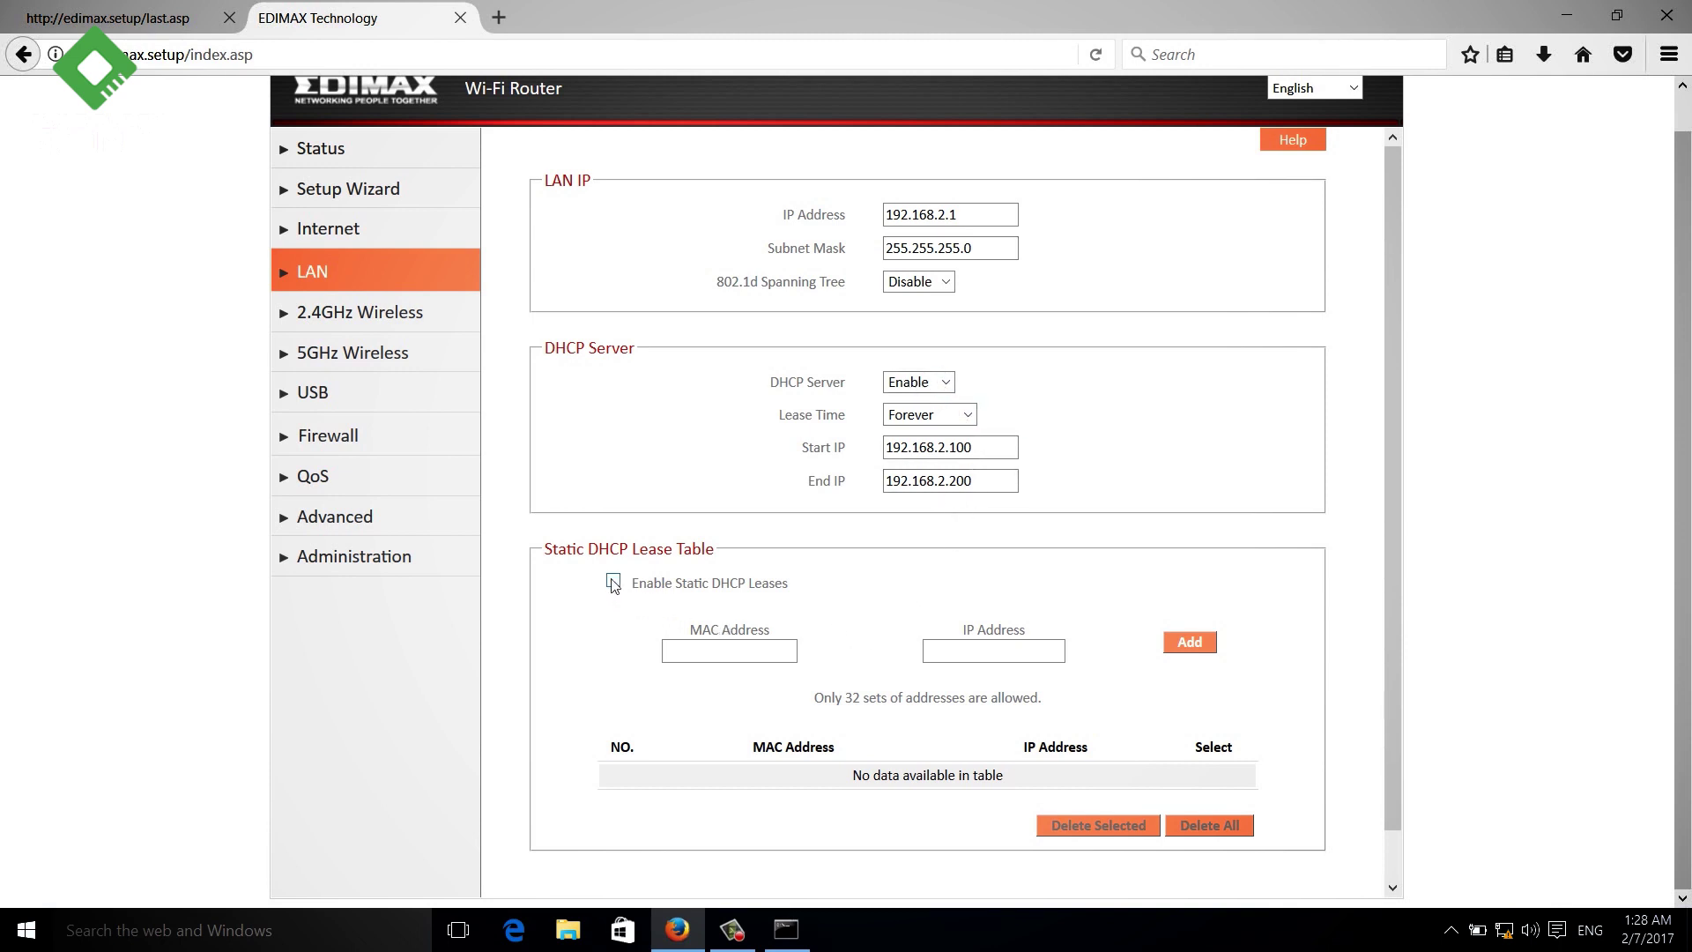
{"action": "left_click", "coordinate": [358, 312]}
{"action": "left_click", "coordinate": [323, 469]}
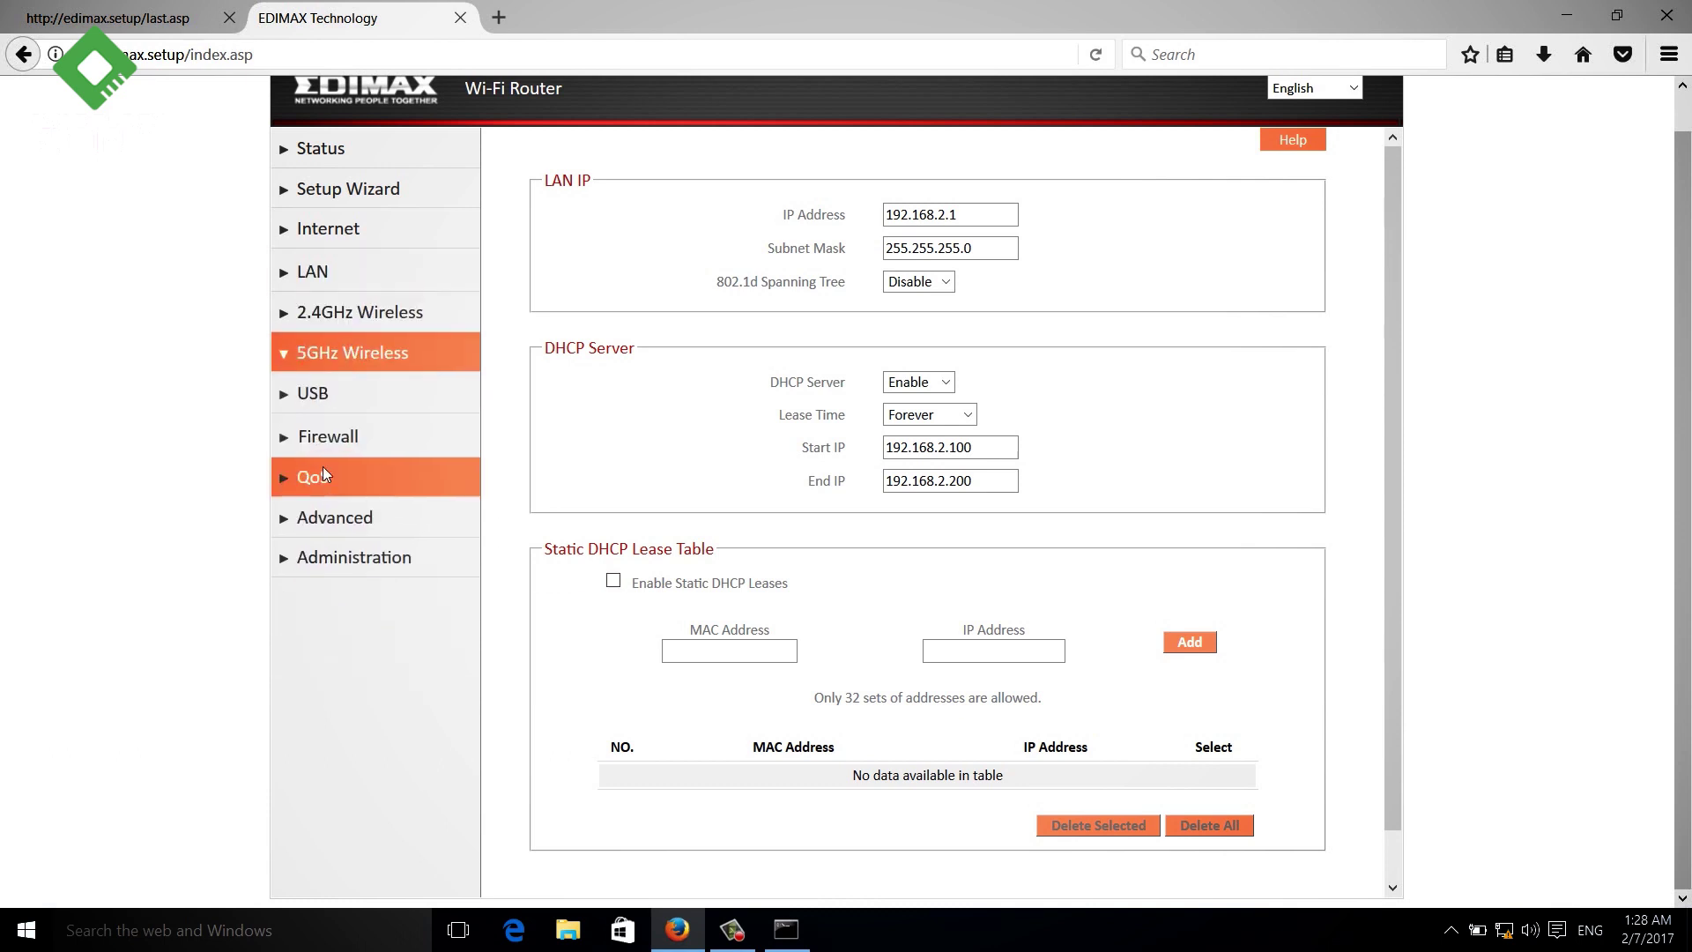
{"action": "left_click", "coordinate": [335, 392]}
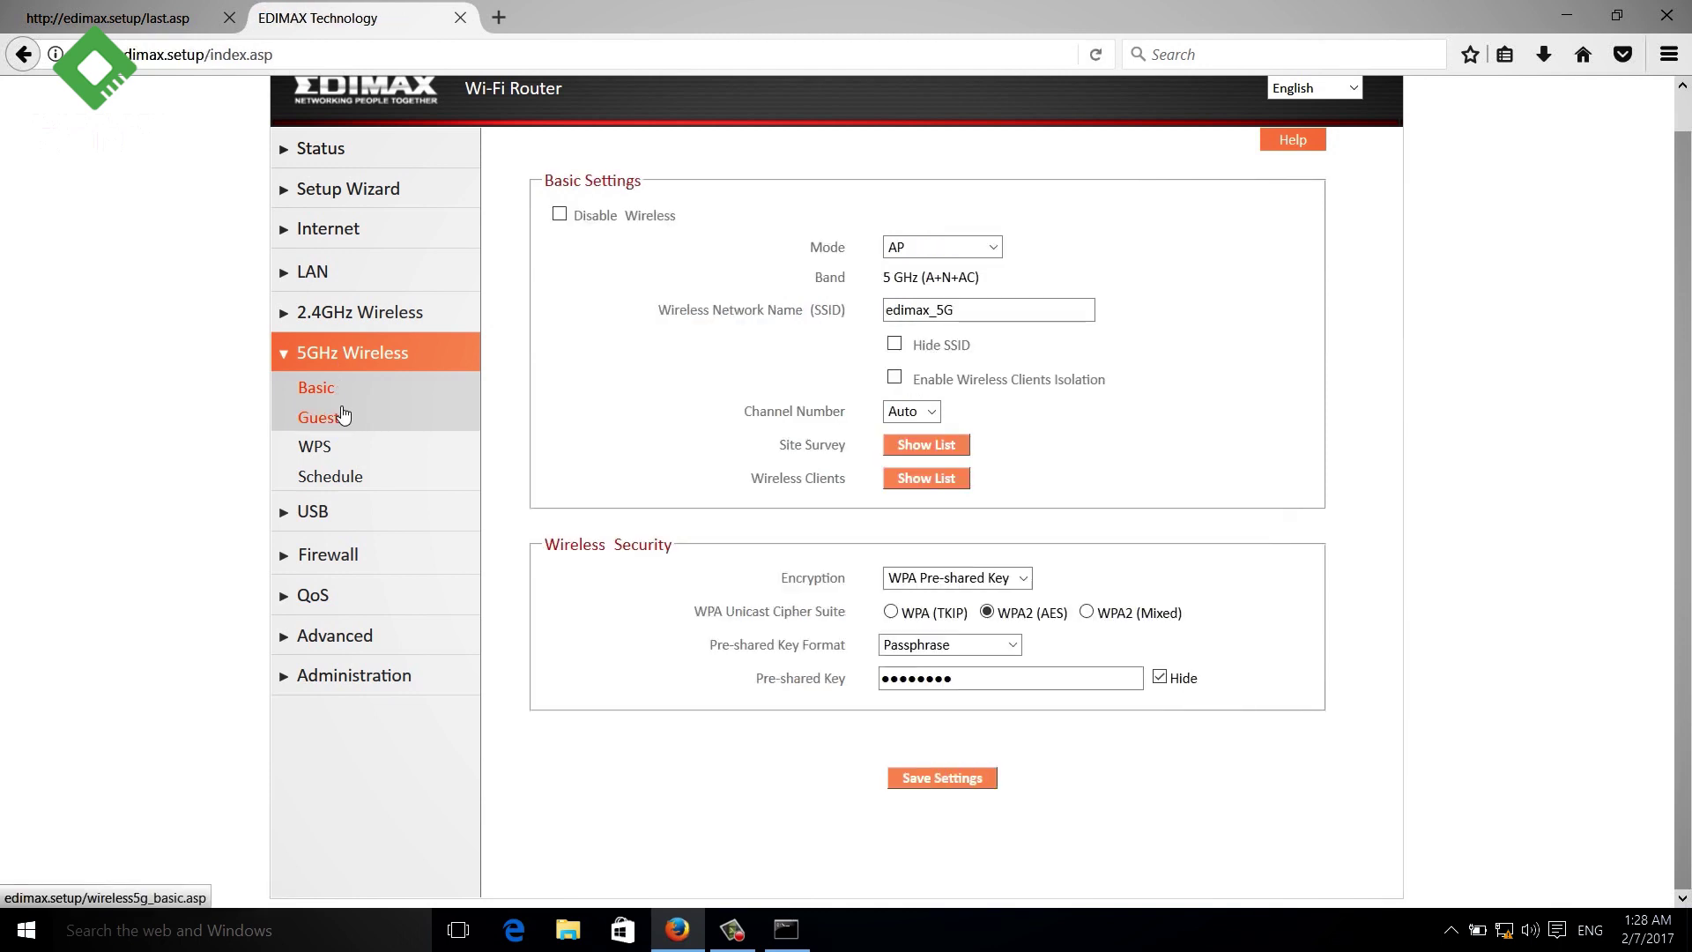
{"action": "left_click", "coordinate": [340, 423]}
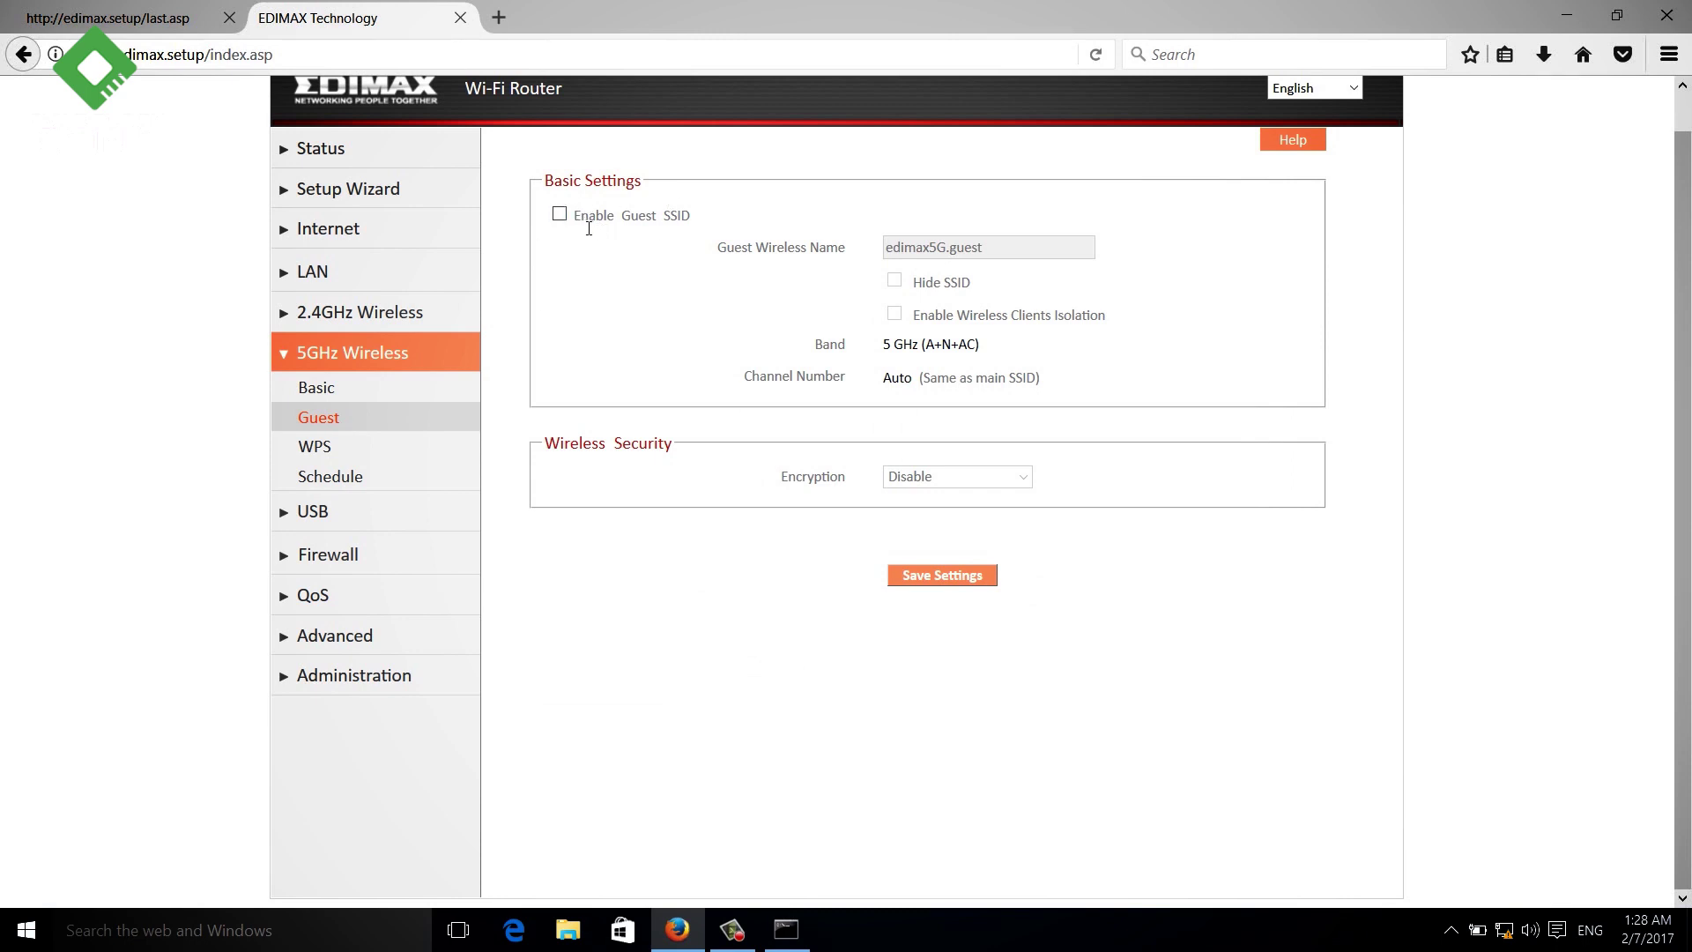
{"action": "left_click", "coordinate": [316, 456]}
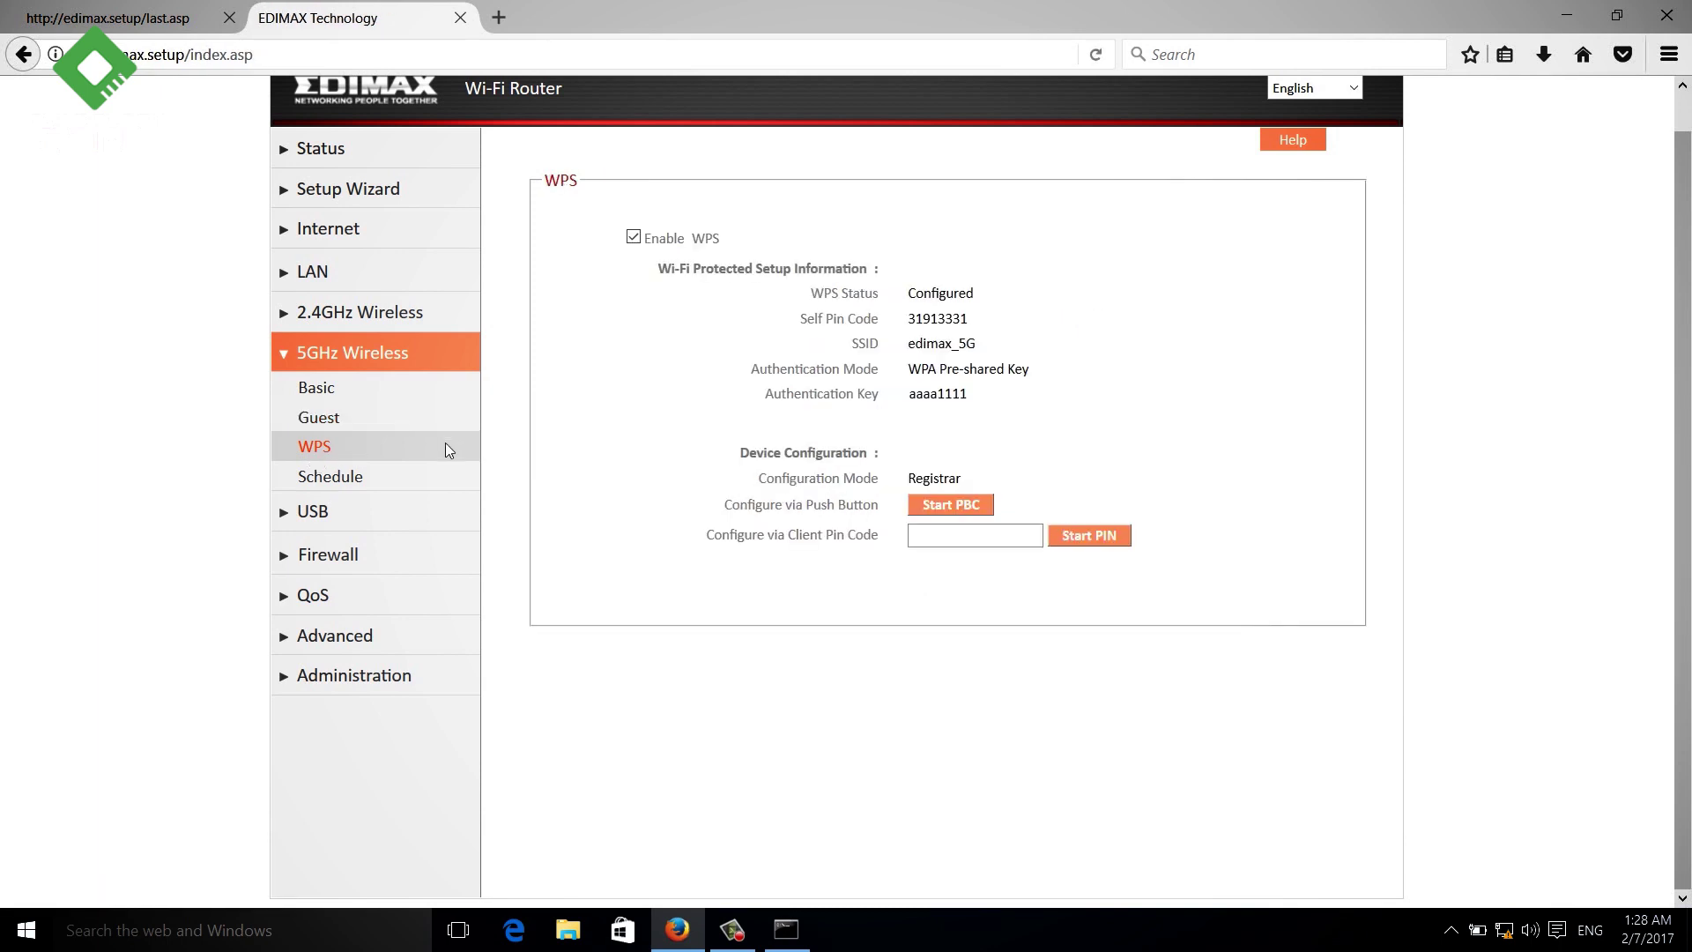
{"action": "left_click", "coordinate": [346, 478]}
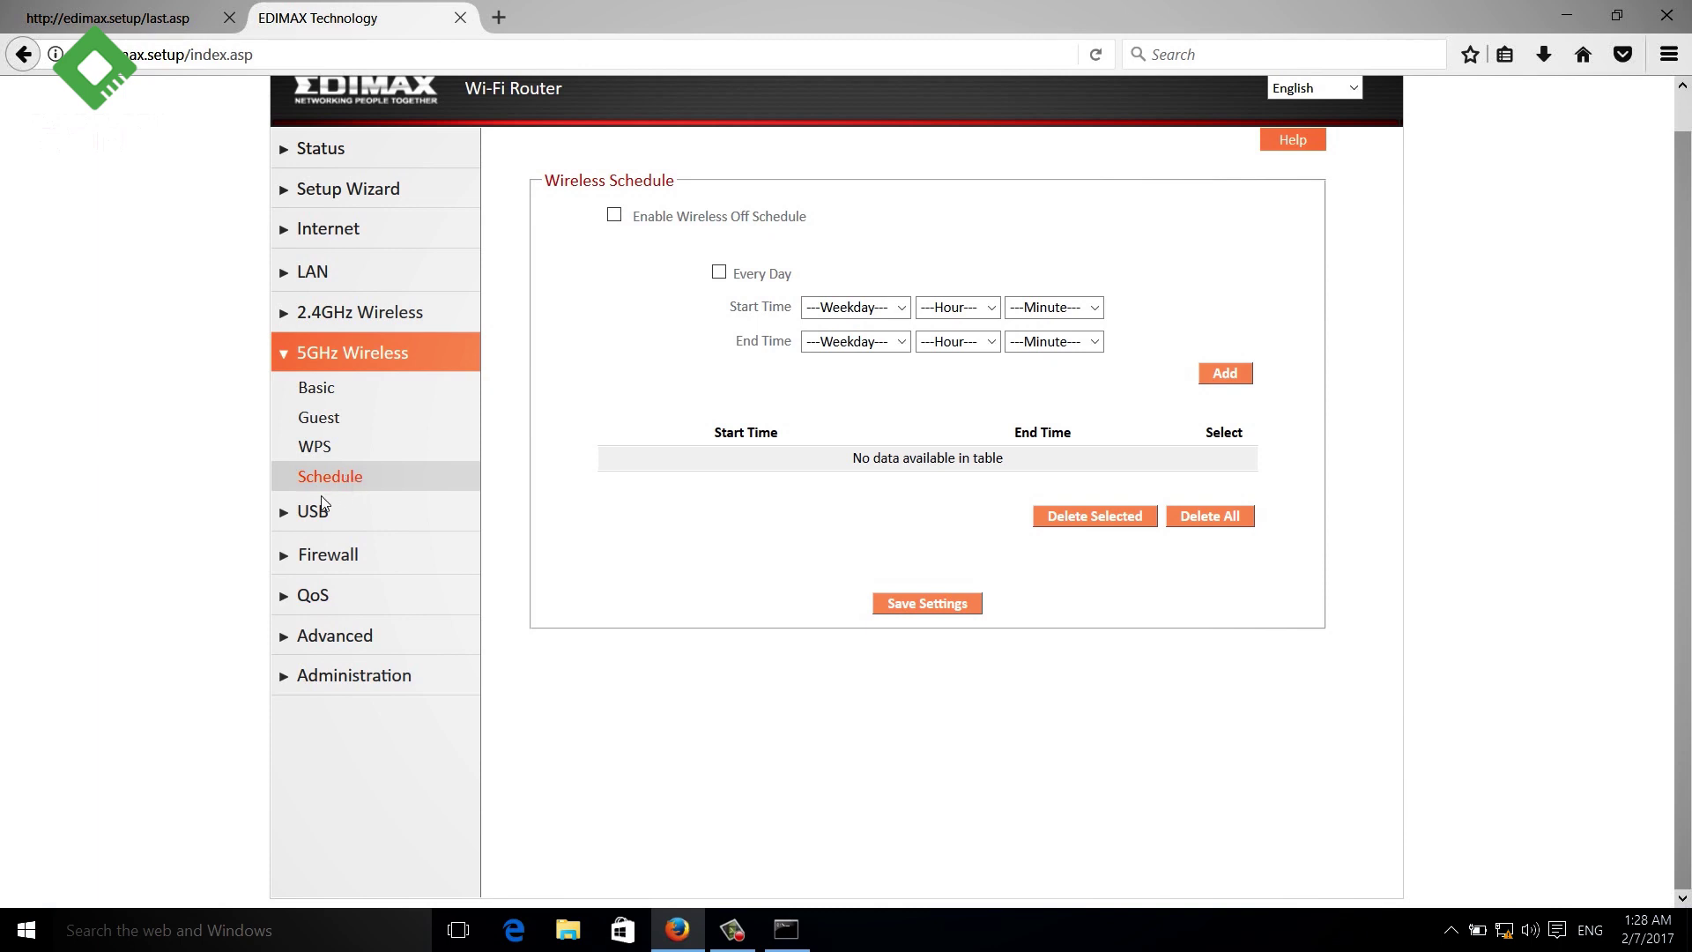
Step: Examine the USB Basic Settings down to the Print Server section and highlight the storage access link
{"action": "left_click", "coordinate": [330, 512]}
{"action": "left_click", "coordinate": [363, 433]}
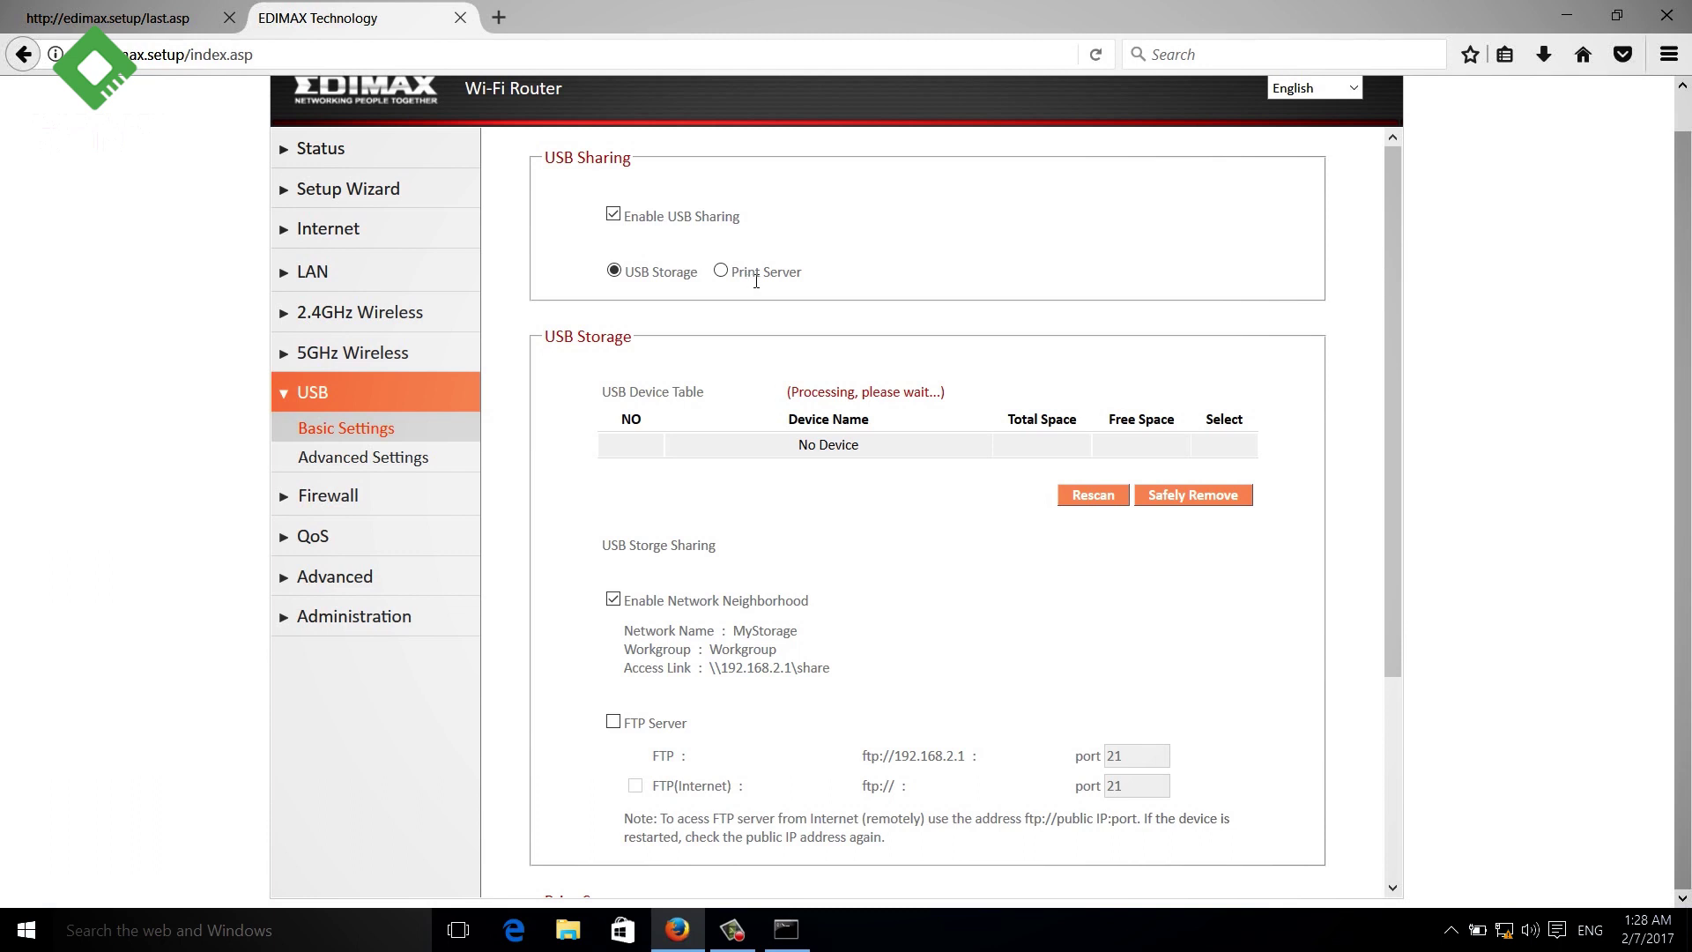
{"action": "left_click_drag", "start_coordinate": [1396, 422], "coordinate": [1396, 578]}
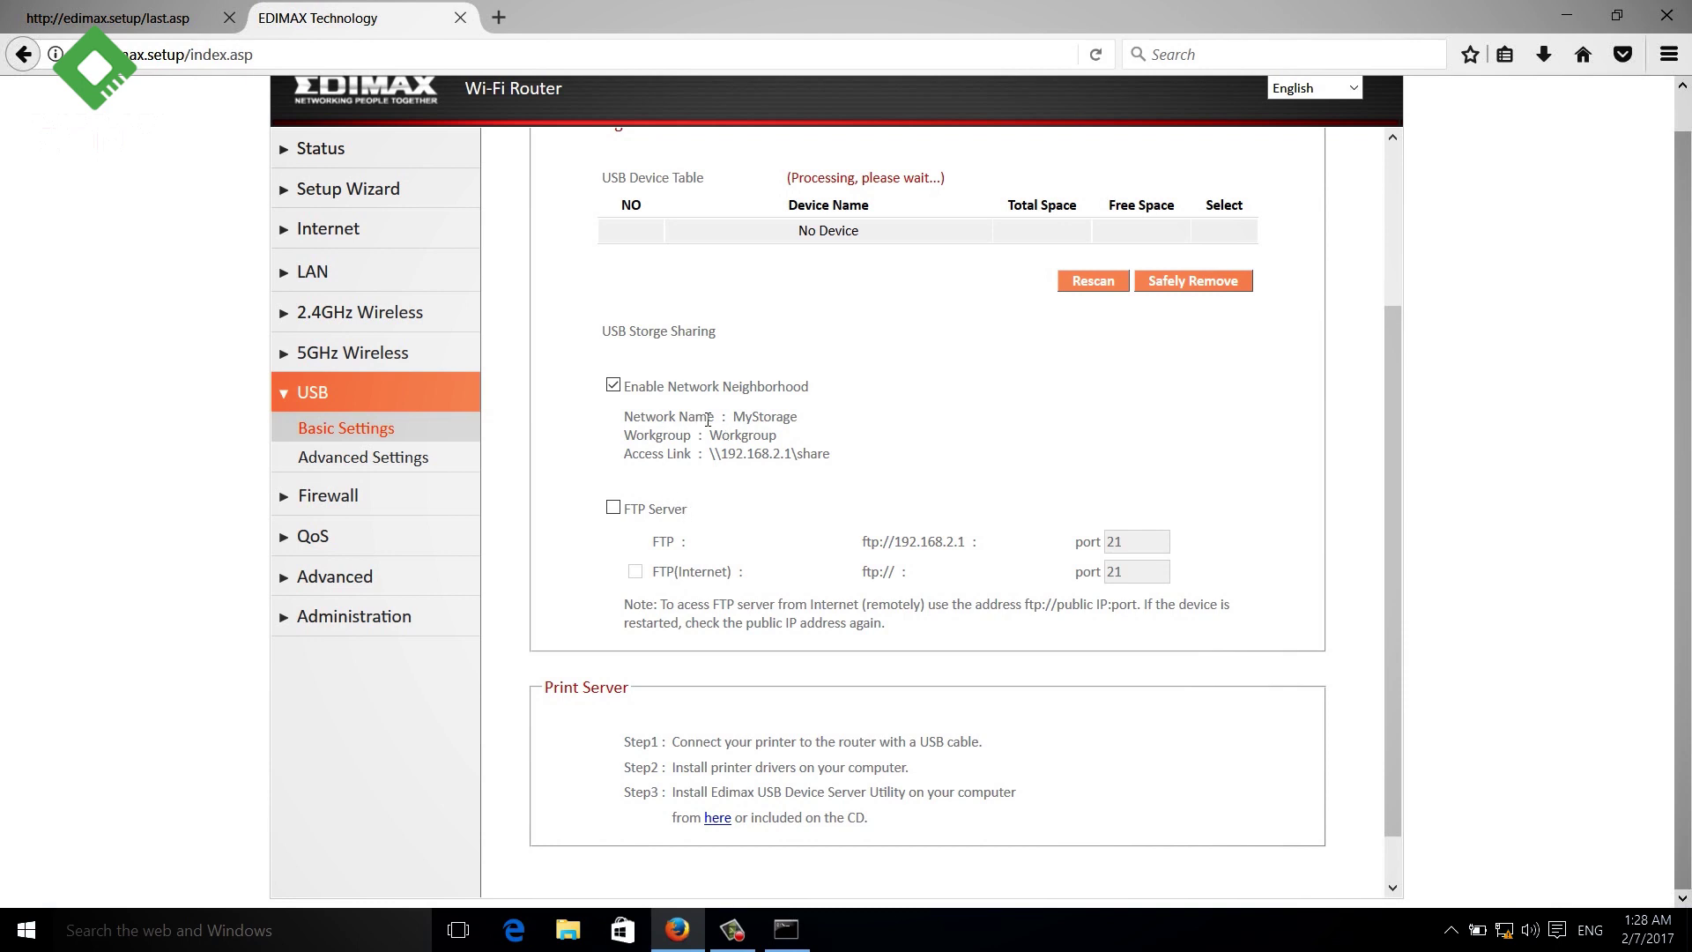
{"action": "triple_click", "coordinate": [729, 464]}
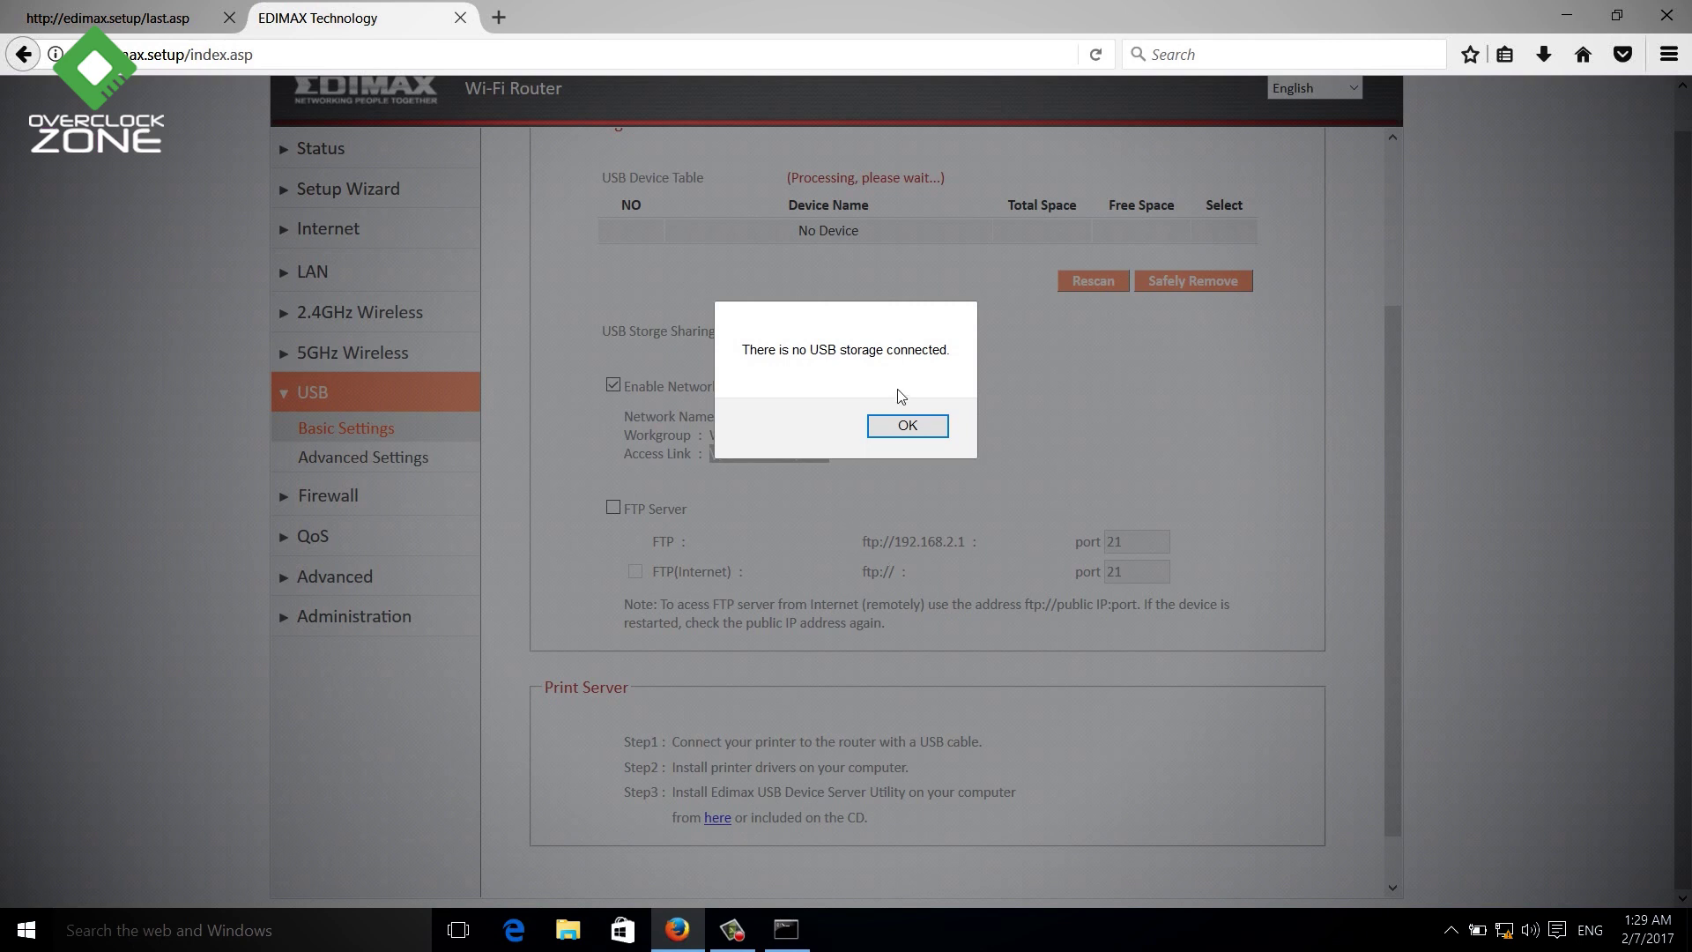
{"action": "left_click", "coordinate": [901, 427]}
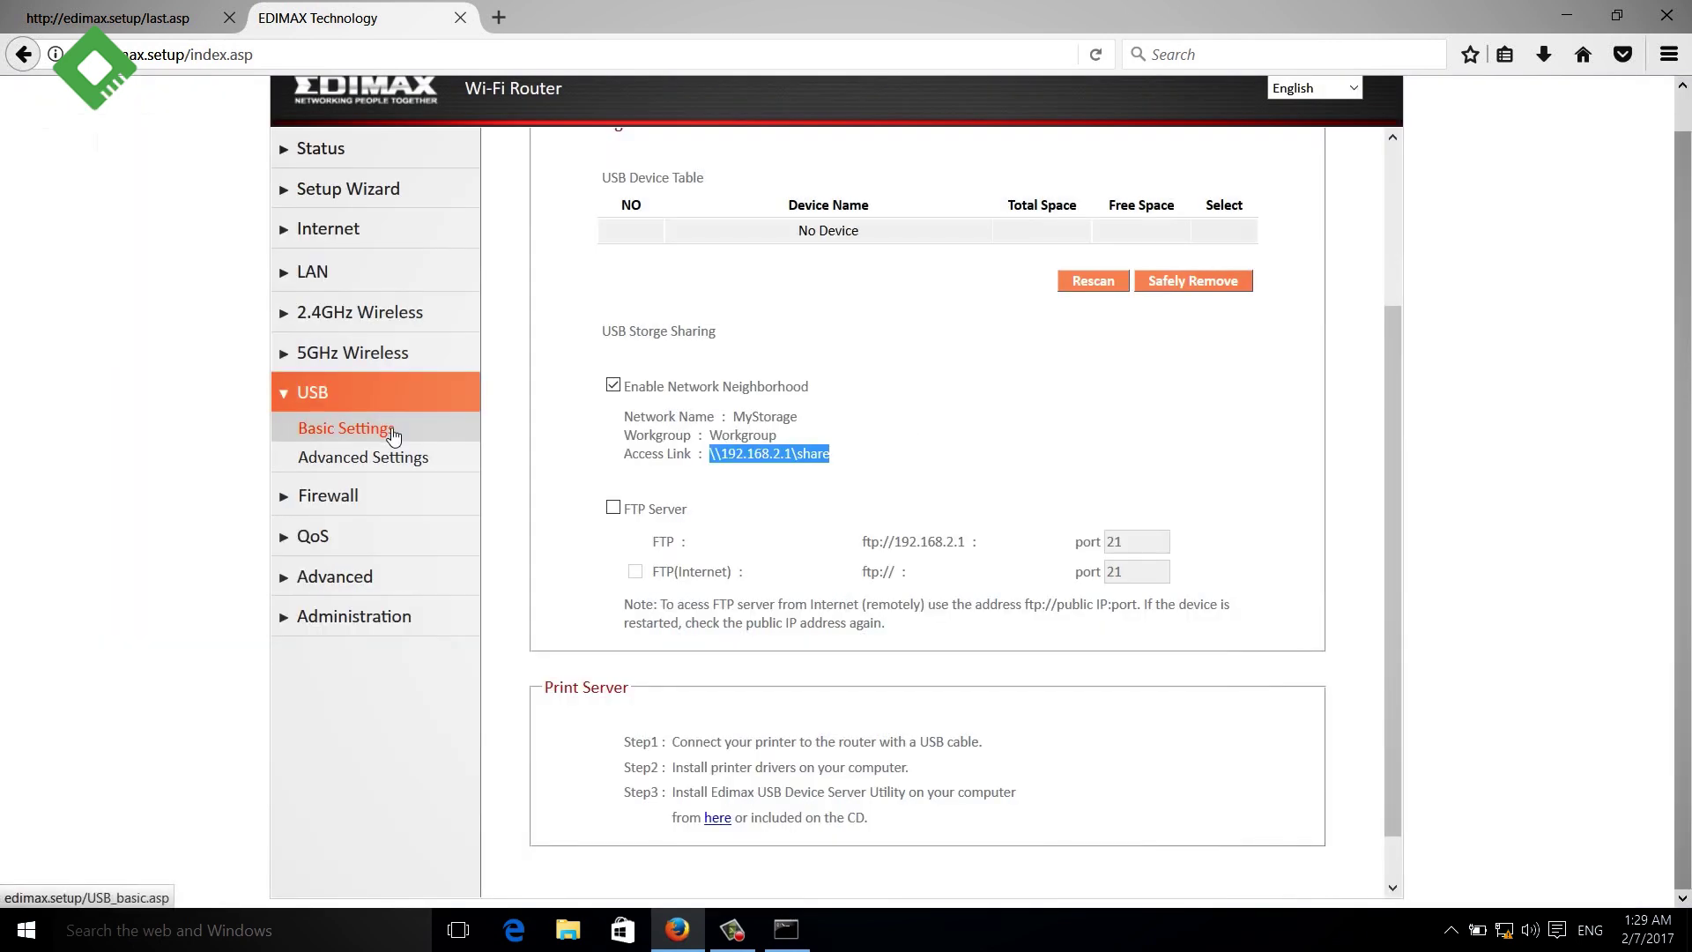
Step: Examine the USB Advanced Settings for Network Neighborhood, user accounts and shared folders
{"action": "left_click", "coordinate": [369, 462]}
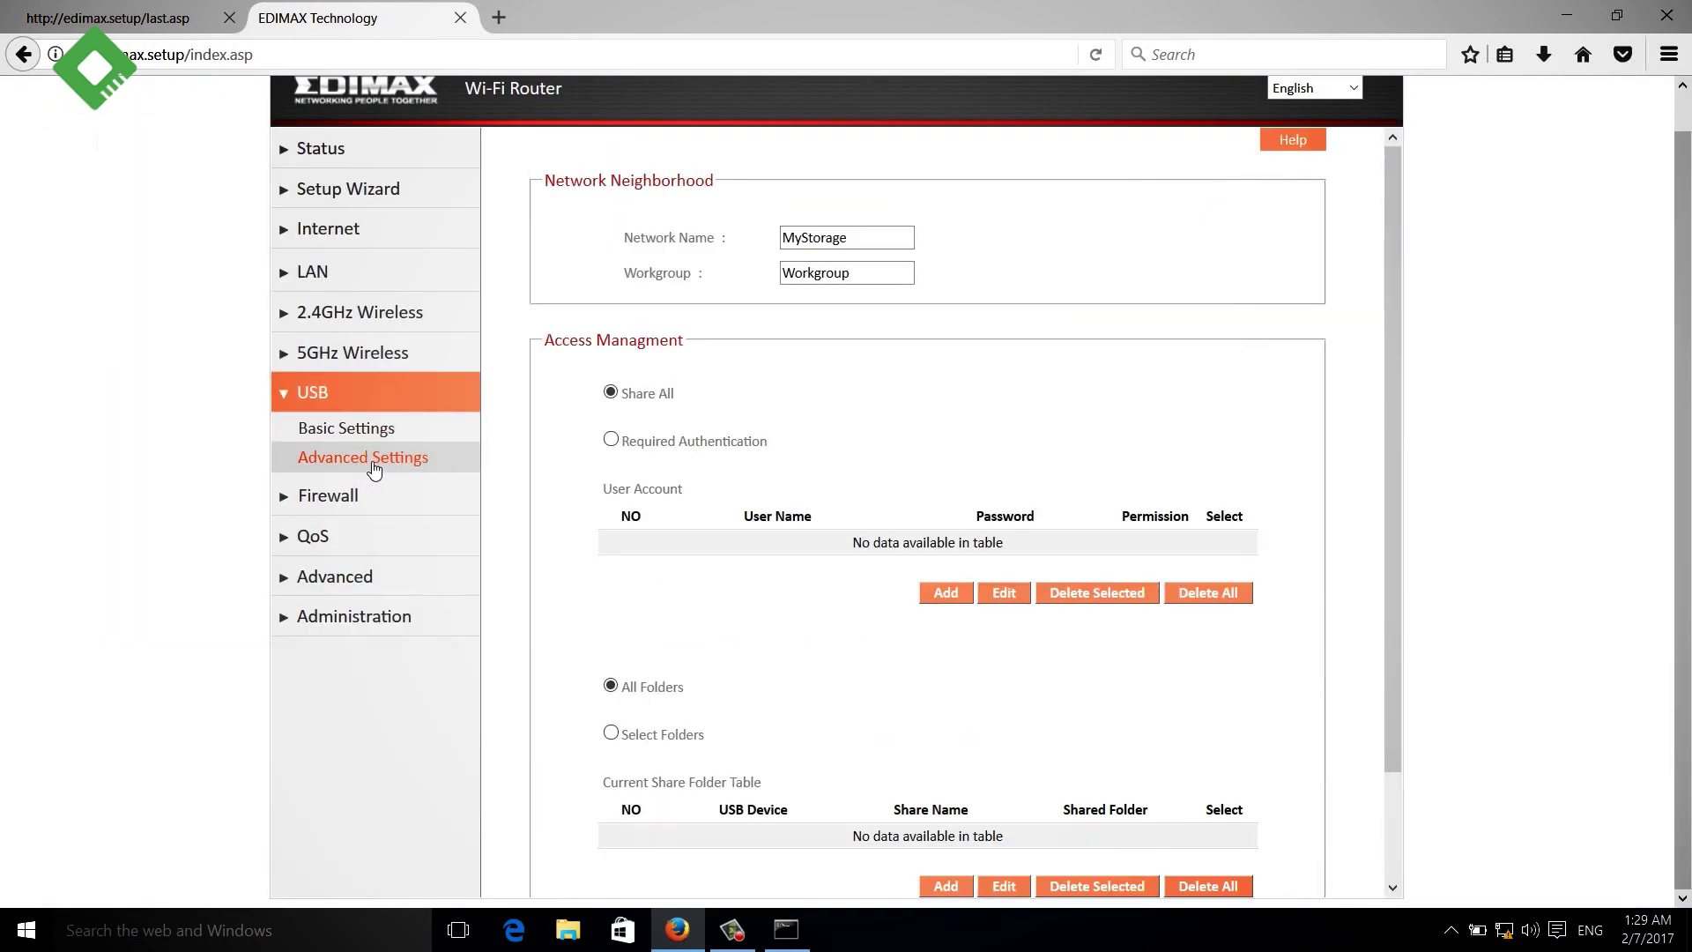
{"action": "left_click", "coordinate": [1399, 227]}
{"action": "left_click_drag", "start_coordinate": [1402, 229], "coordinate": [1413, 291]}
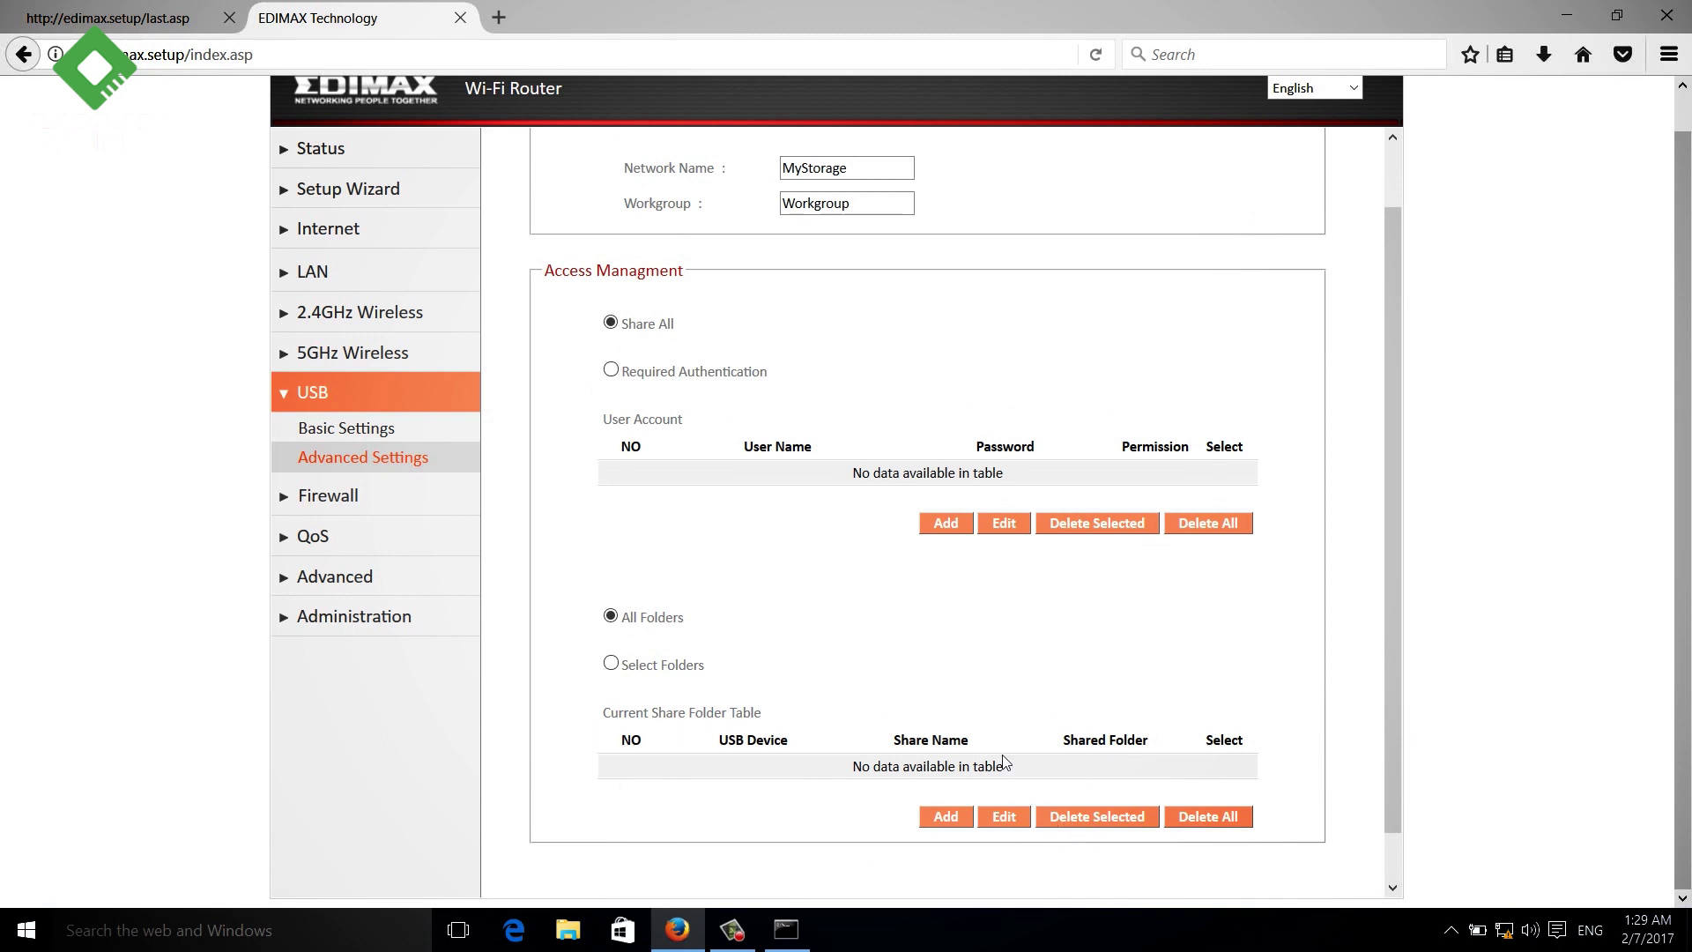
Step: Review the SPI firewall option and the bandwidth management settings for QoS and iQoS
{"action": "left_click", "coordinate": [302, 494]}
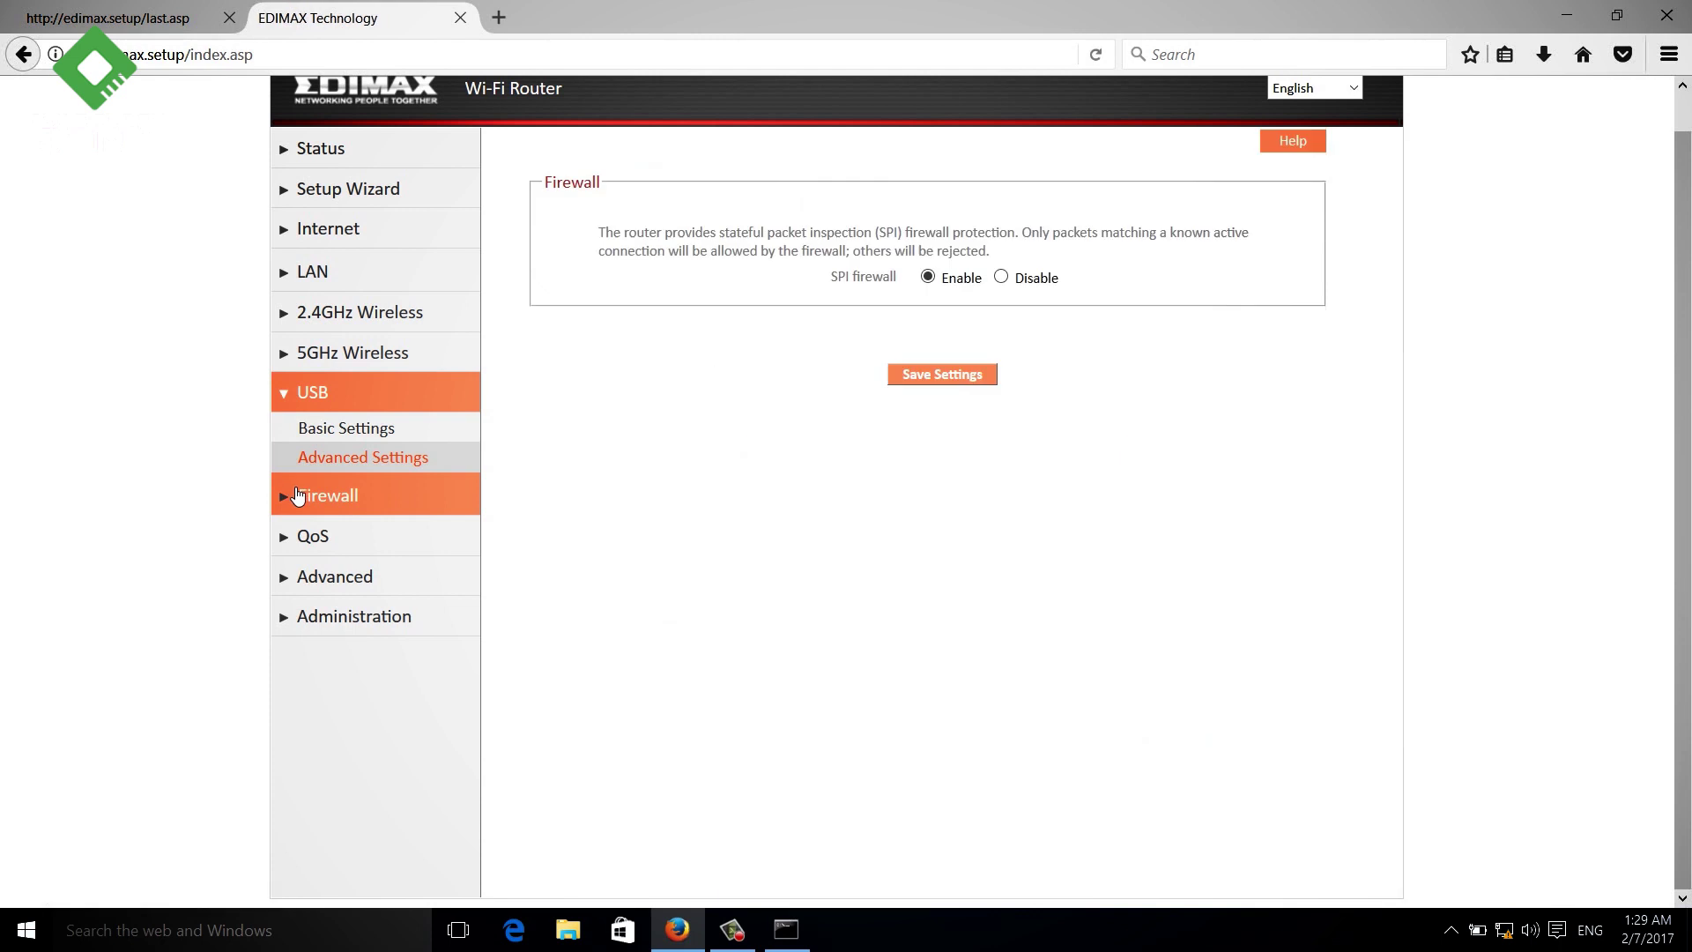
{"action": "left_click", "coordinate": [313, 541]}
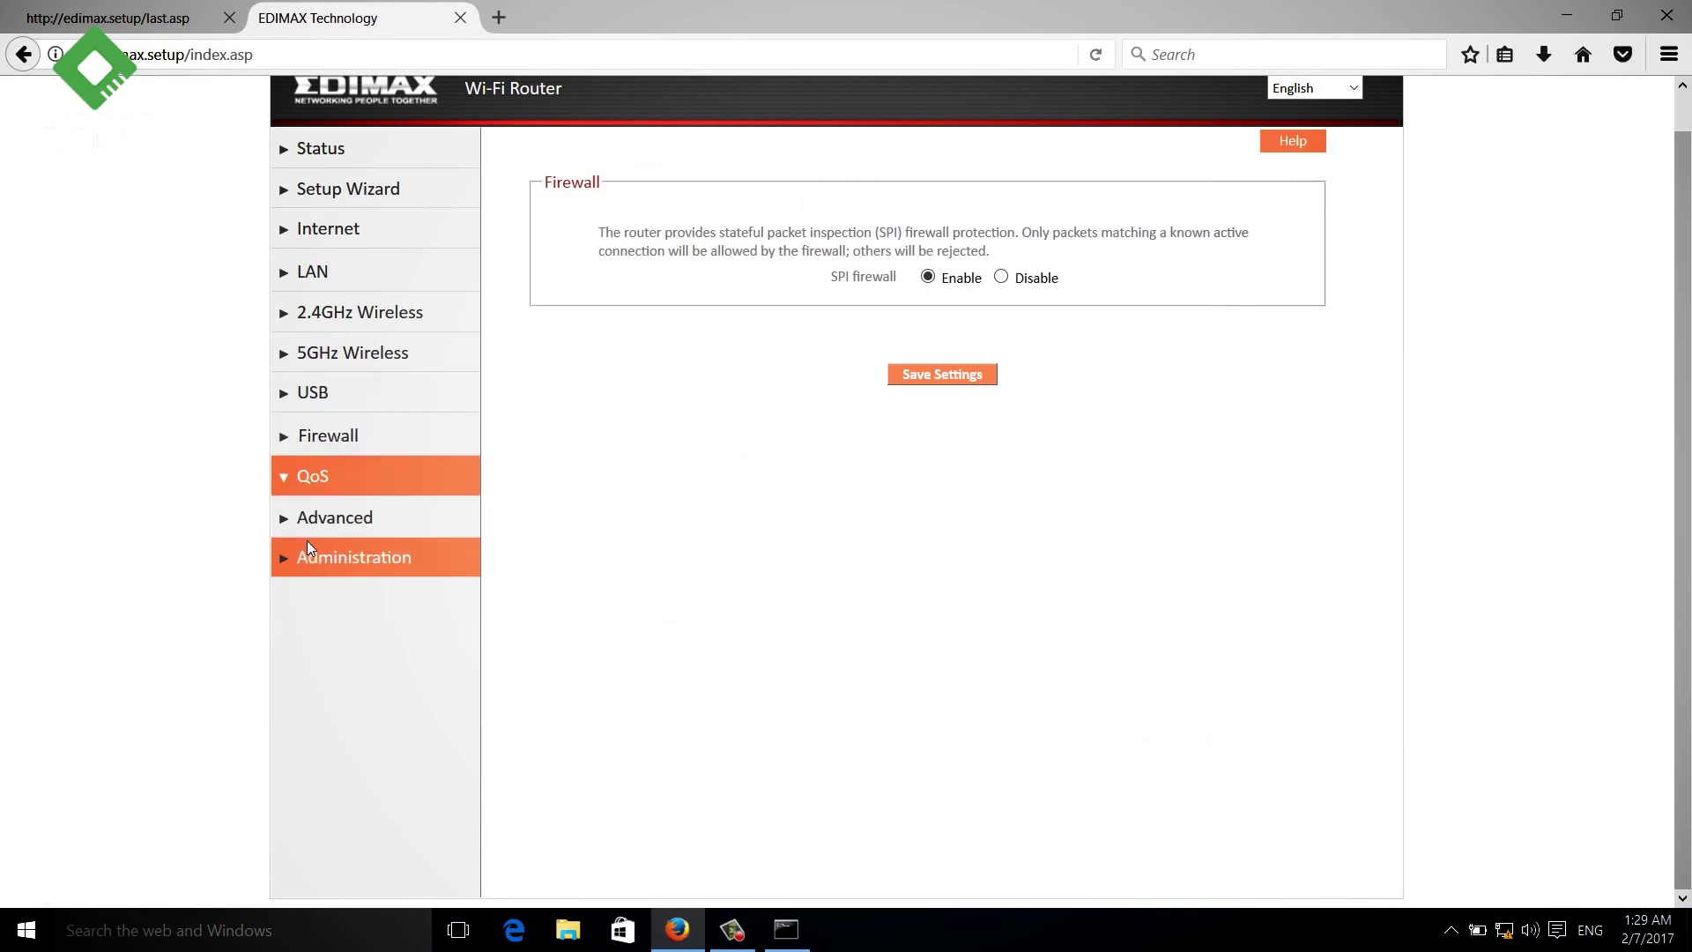
{"action": "left_click", "coordinate": [319, 515]}
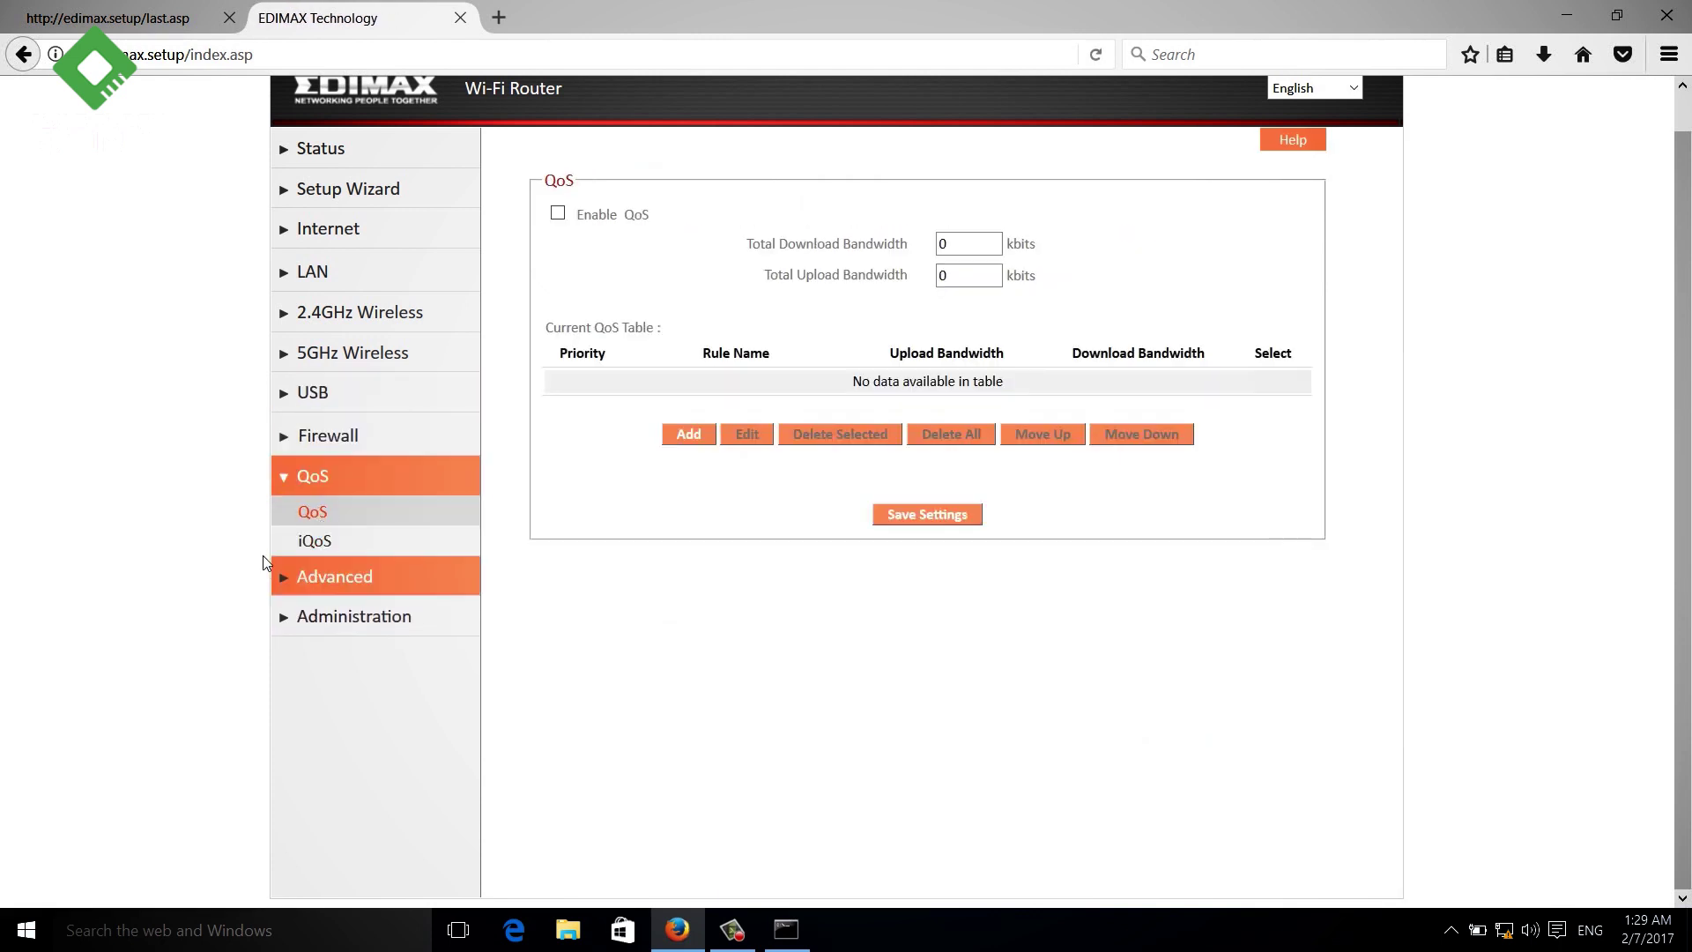
{"action": "left_click", "coordinate": [319, 550]}
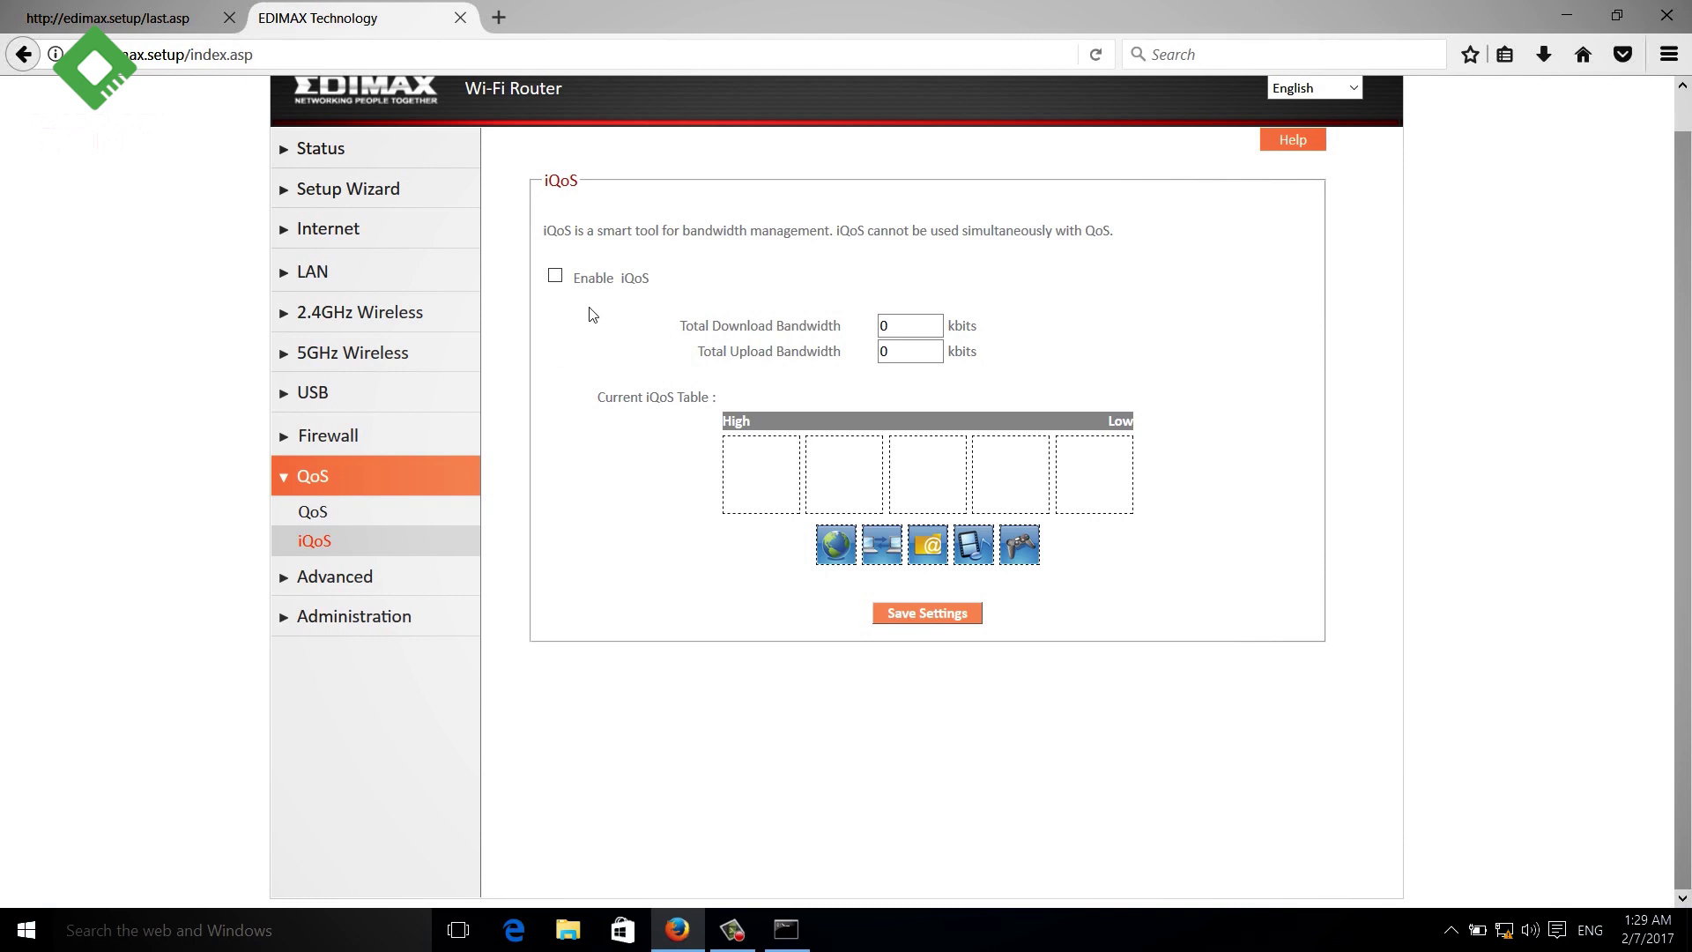
Step: Enable iQoS, highlight its Total Download Bandwidth value, and disable iQoS again
{"action": "left_click", "coordinate": [555, 277]}
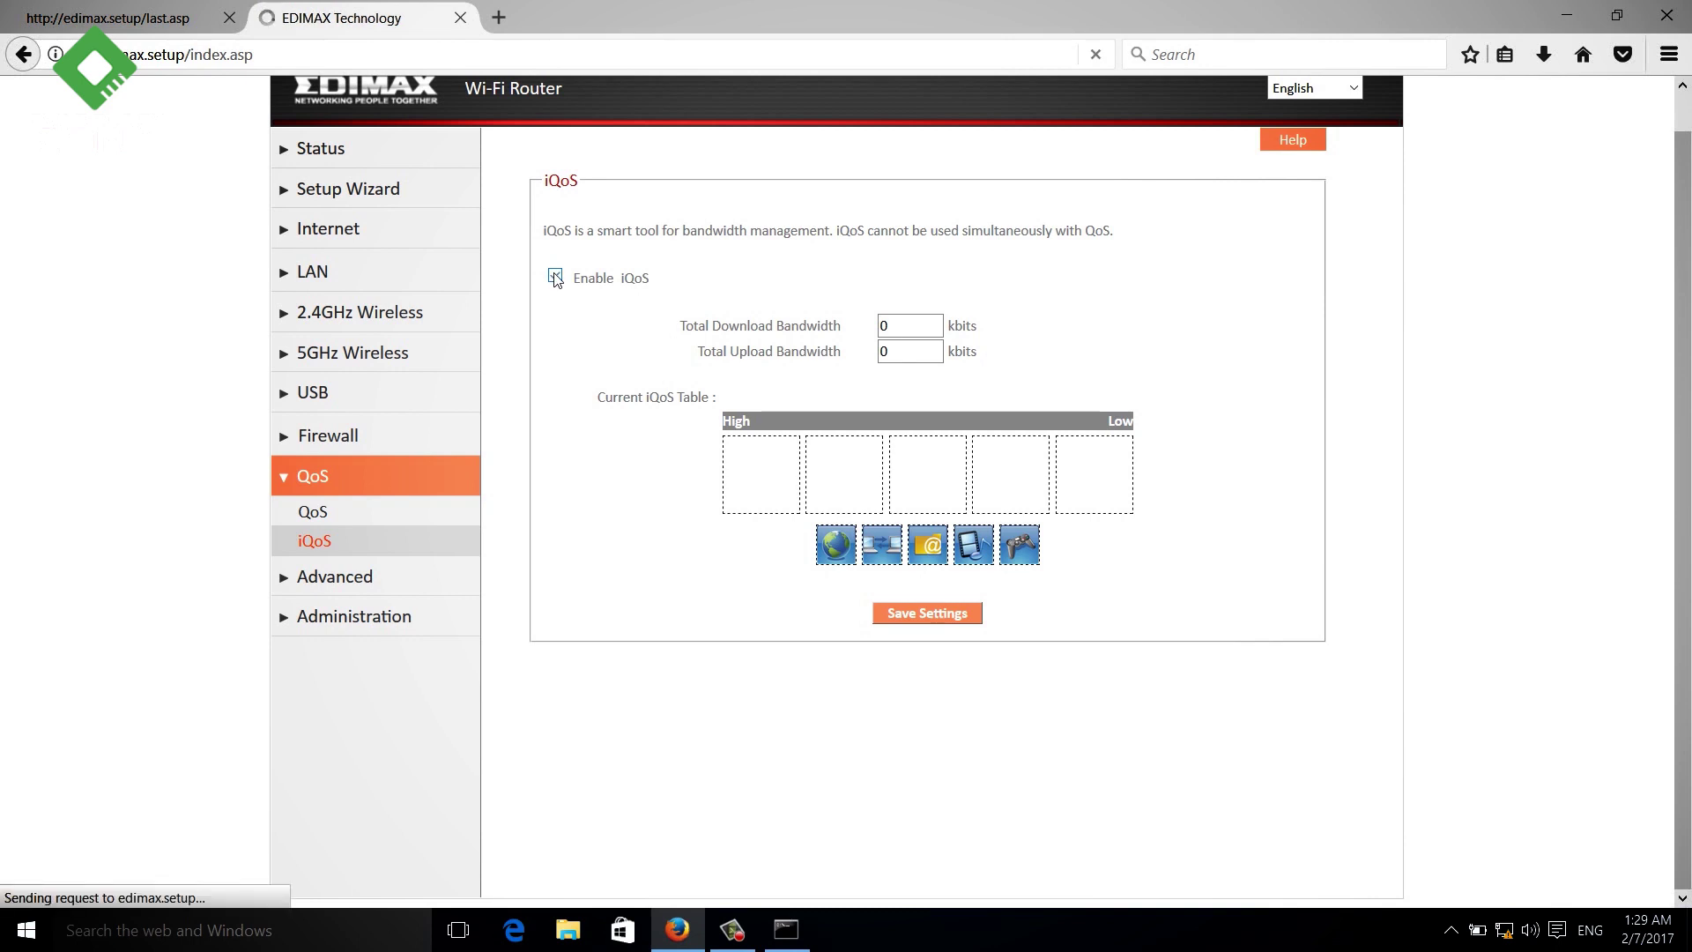
{"action": "double_click", "coordinate": [913, 339]}
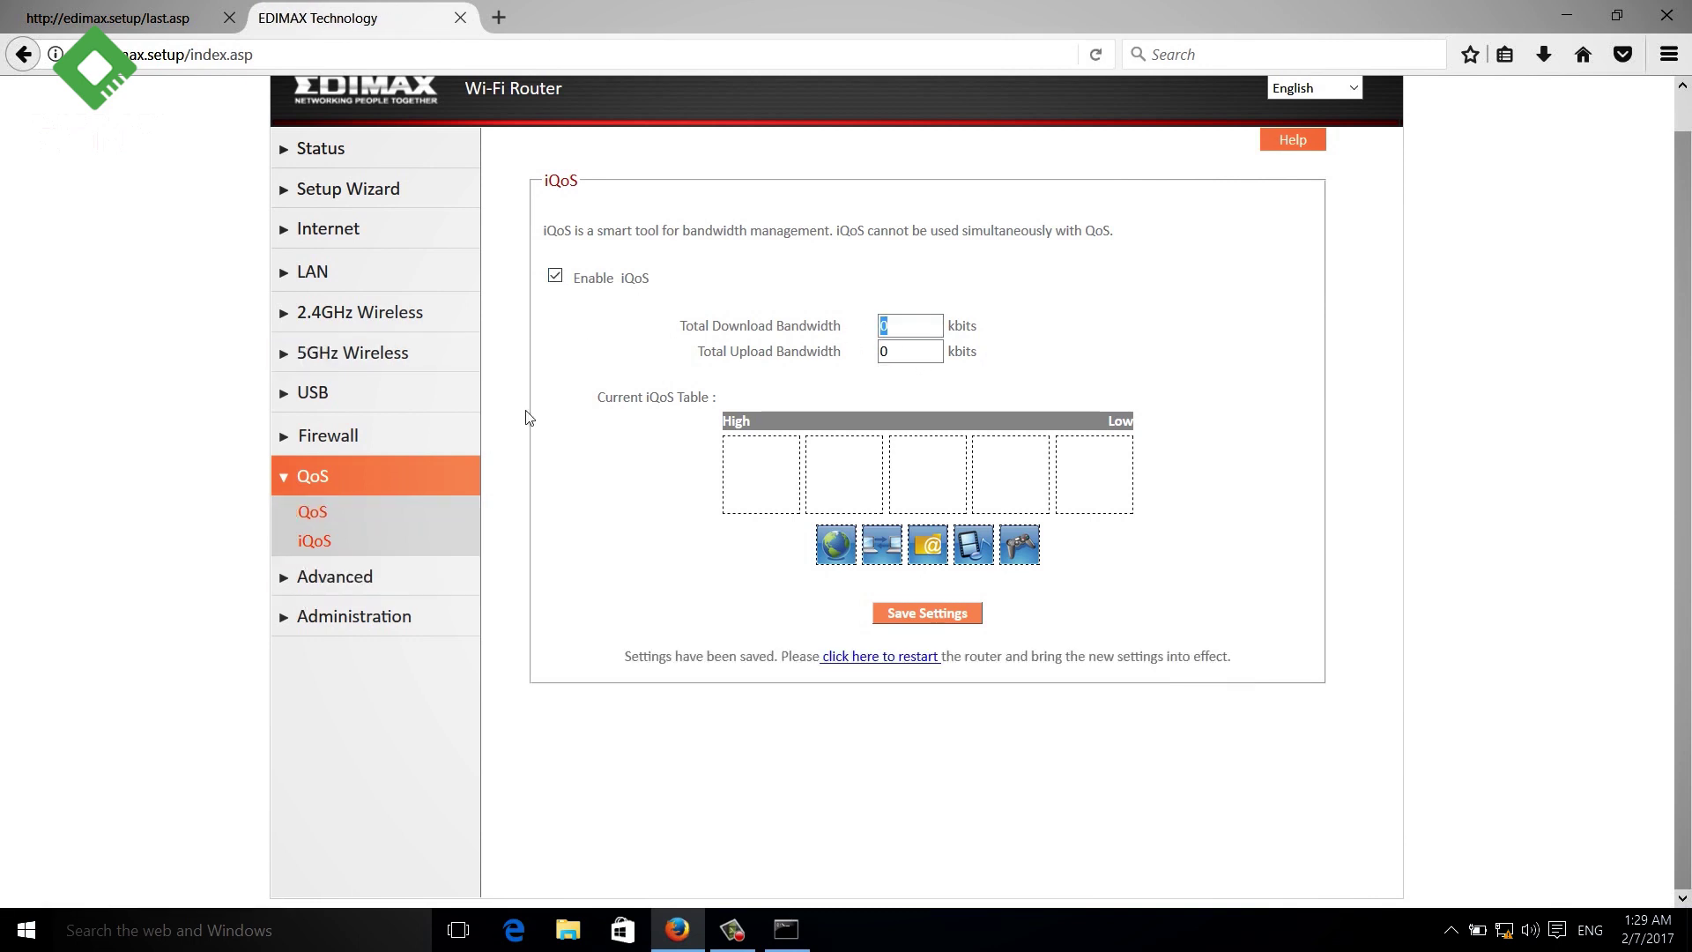
{"action": "left_click", "coordinate": [555, 277]}
Step: Review the Advanced settings for Static Routing, Port Forwarding, Virtual Server and 2.4GHz Wireless
{"action": "left_click", "coordinate": [310, 577]}
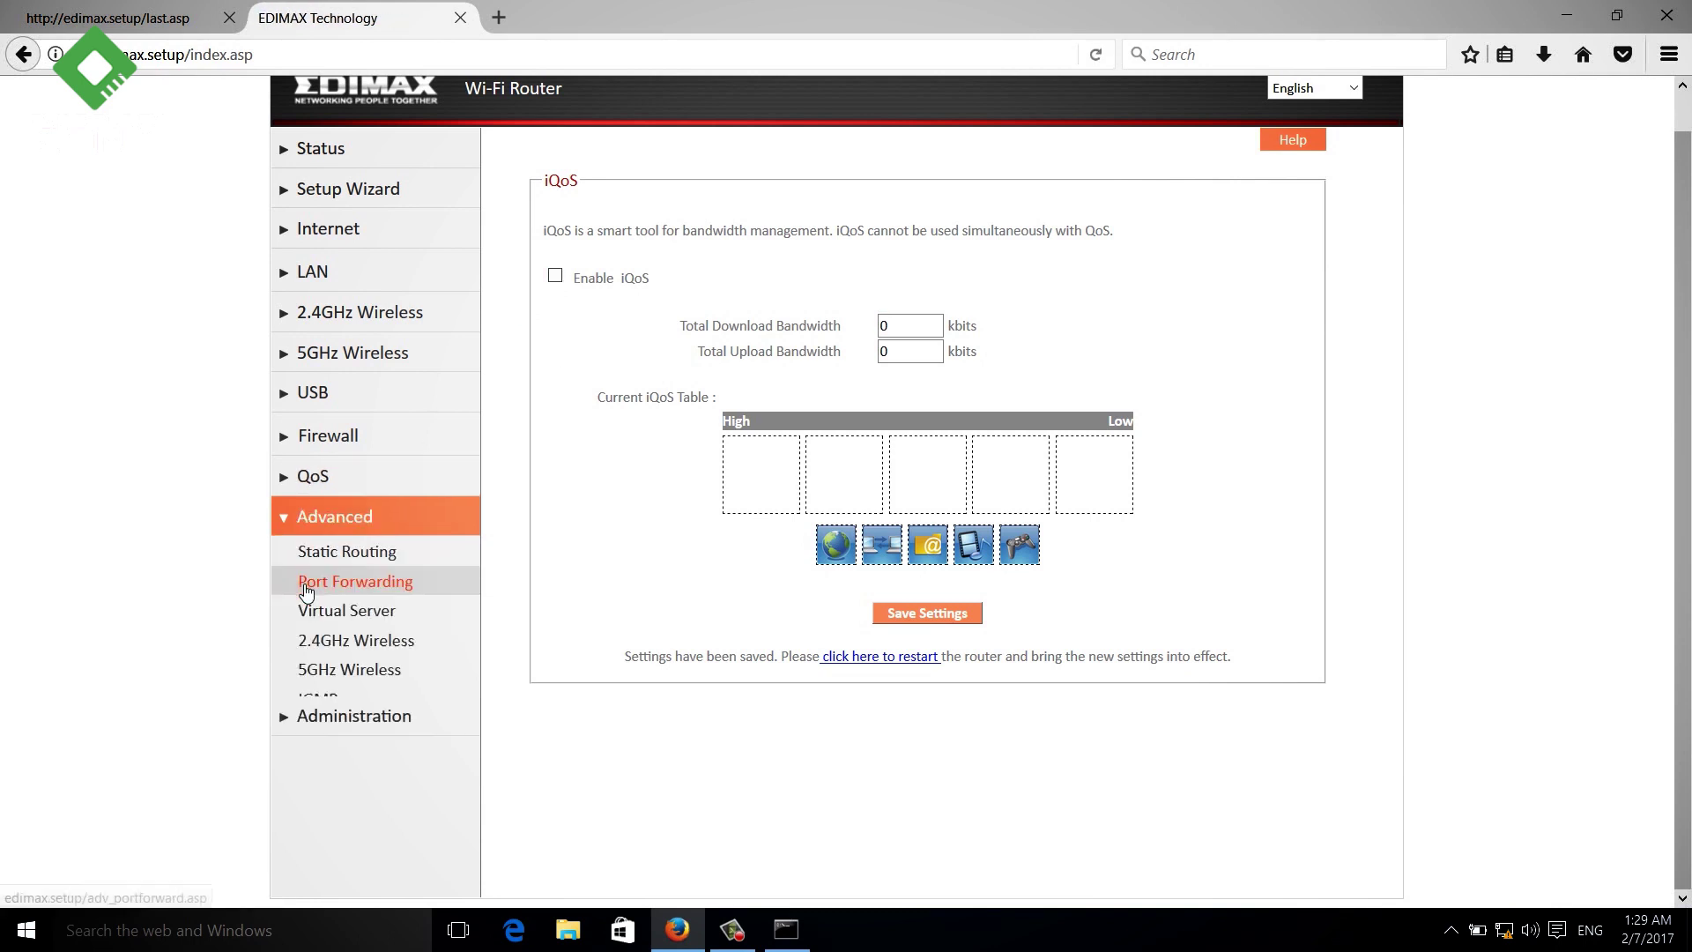
{"action": "left_click", "coordinate": [351, 557]}
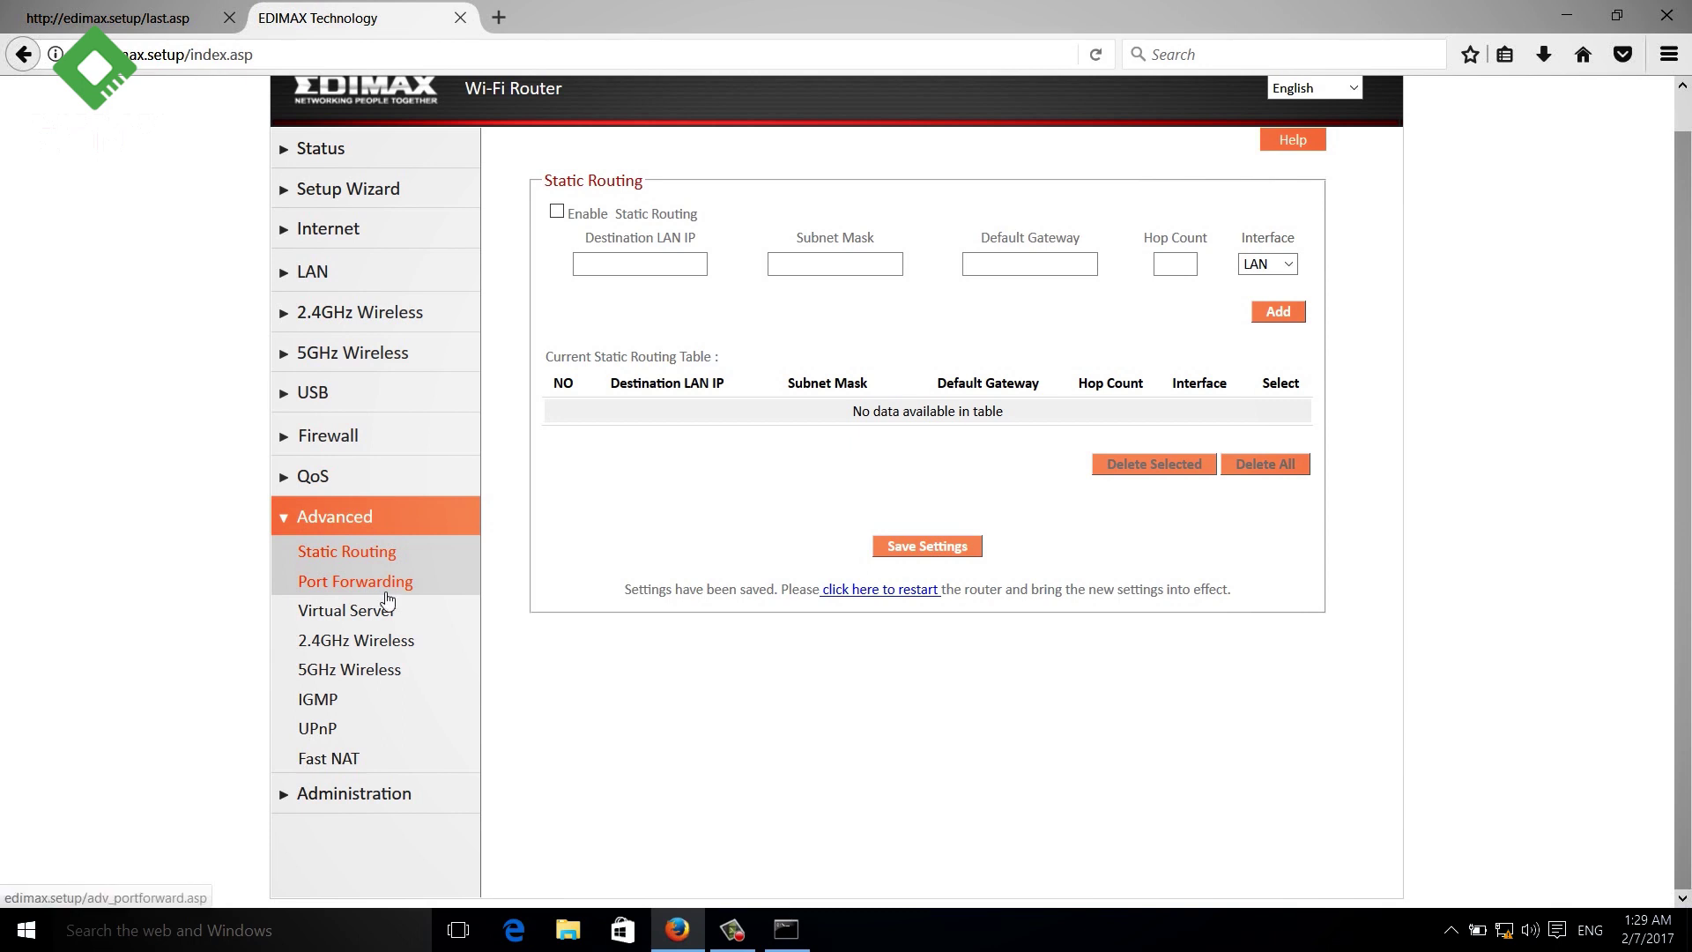
{"action": "left_click", "coordinate": [374, 585]}
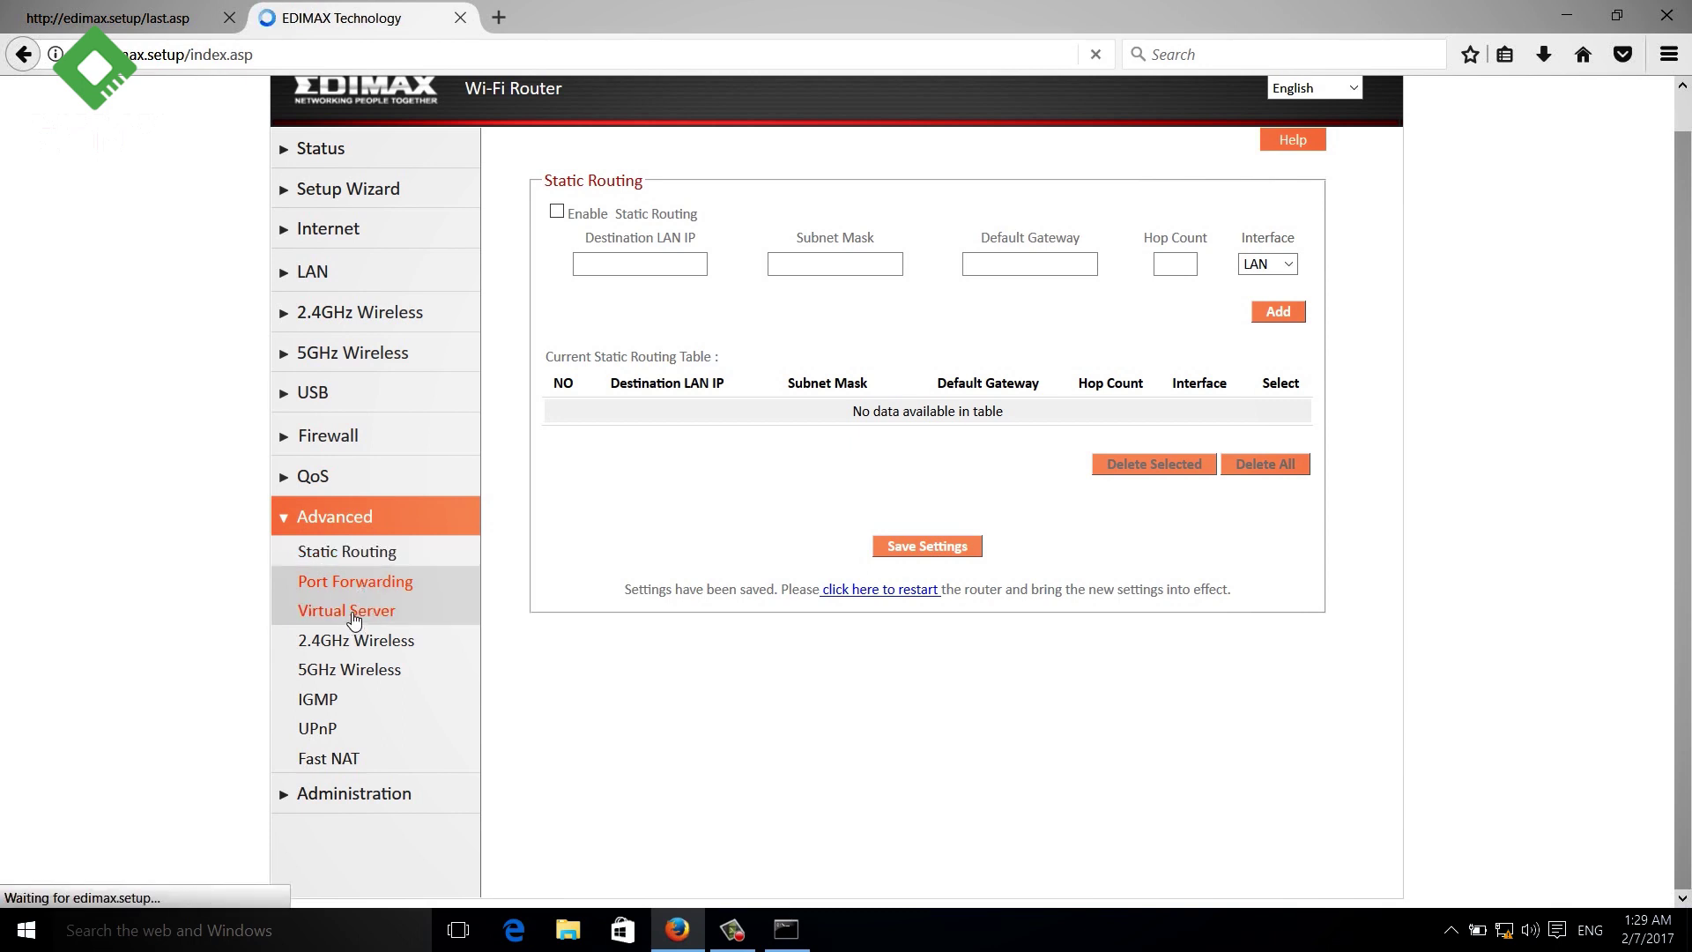
{"action": "left_click", "coordinate": [352, 616]}
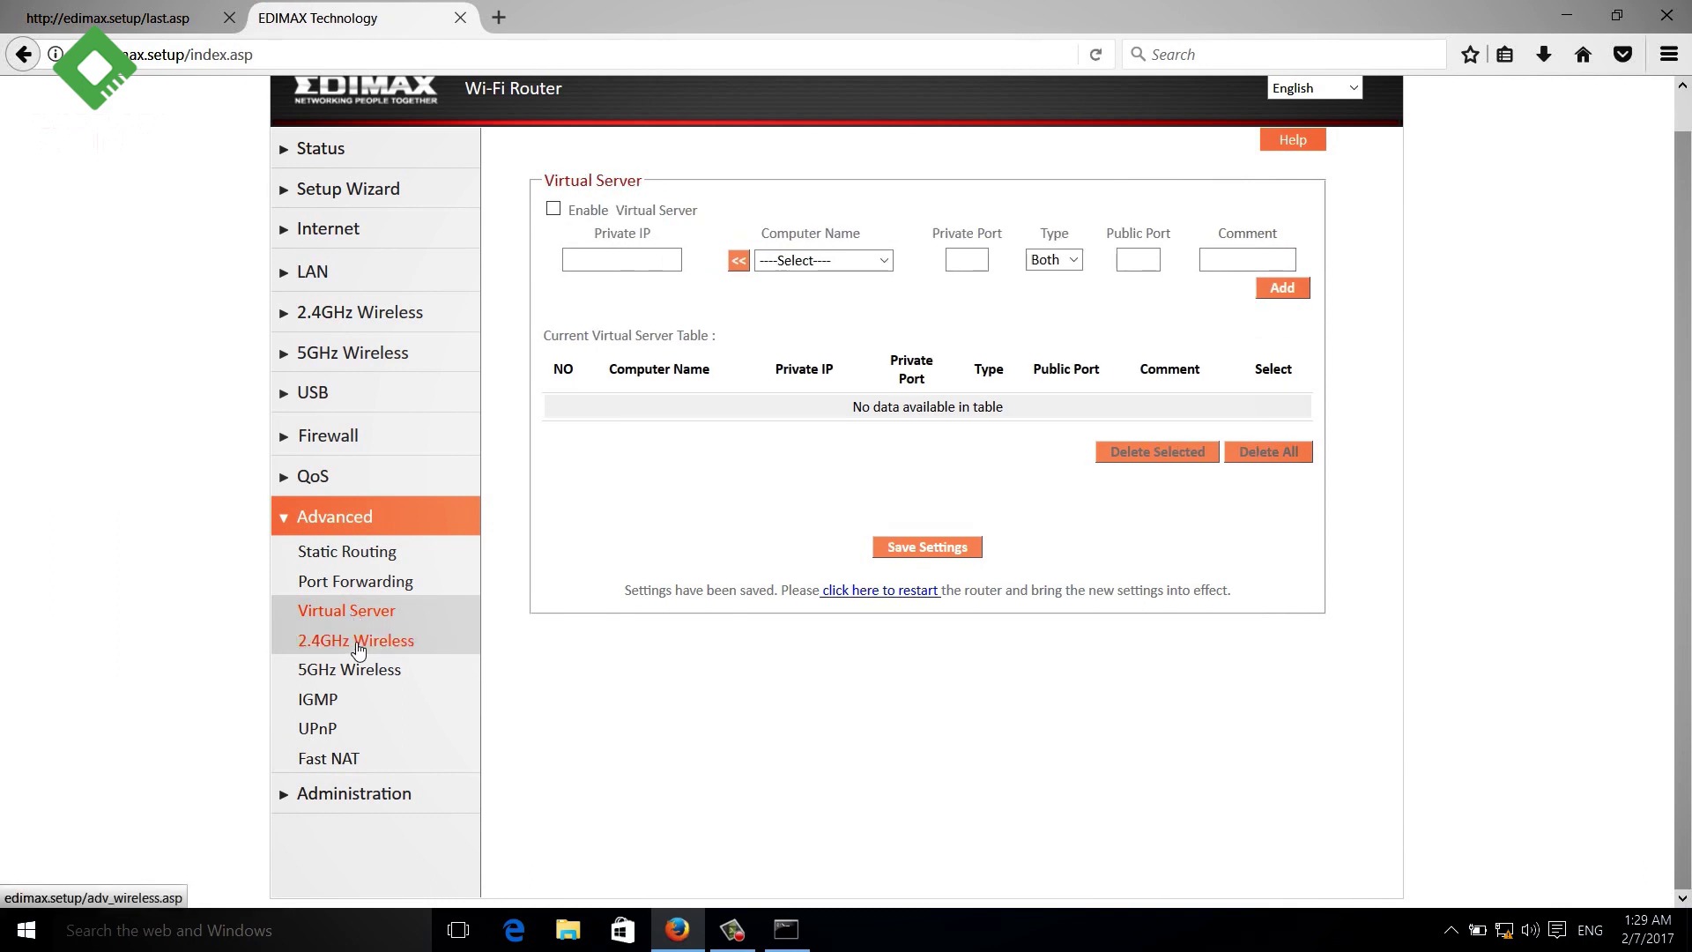
{"action": "left_click", "coordinate": [356, 644]}
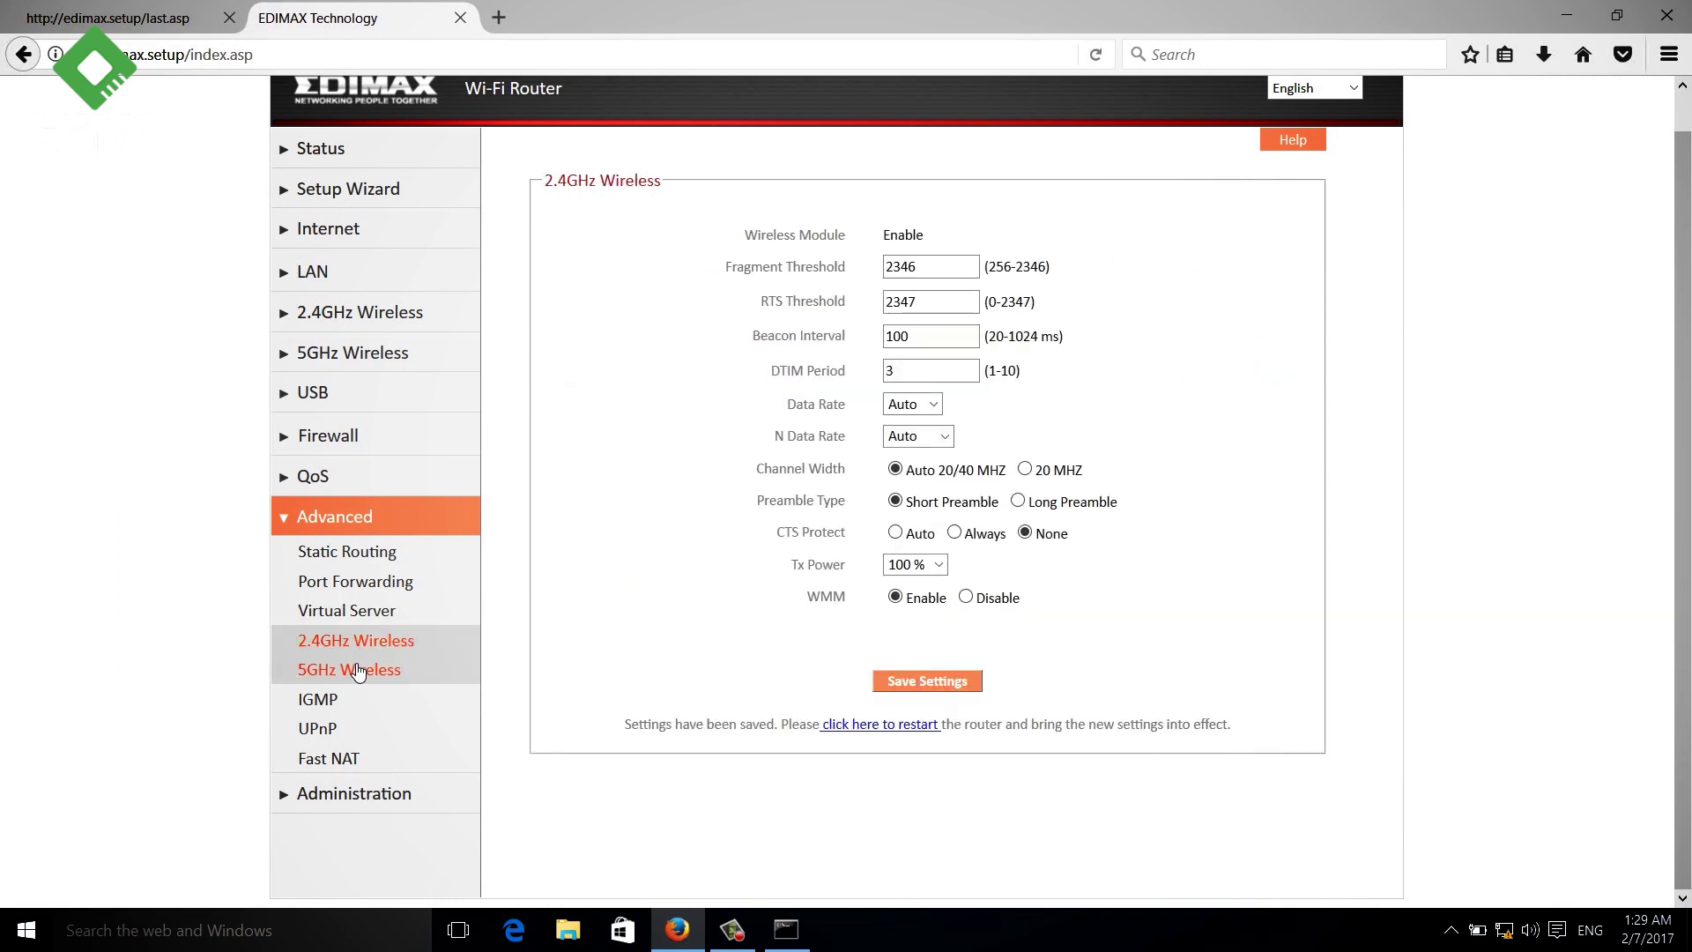
Step: Review the Advanced settings for 5GHz Wireless, IGMP, UPnP and Fast NAT
{"action": "left_click", "coordinate": [357, 672]}
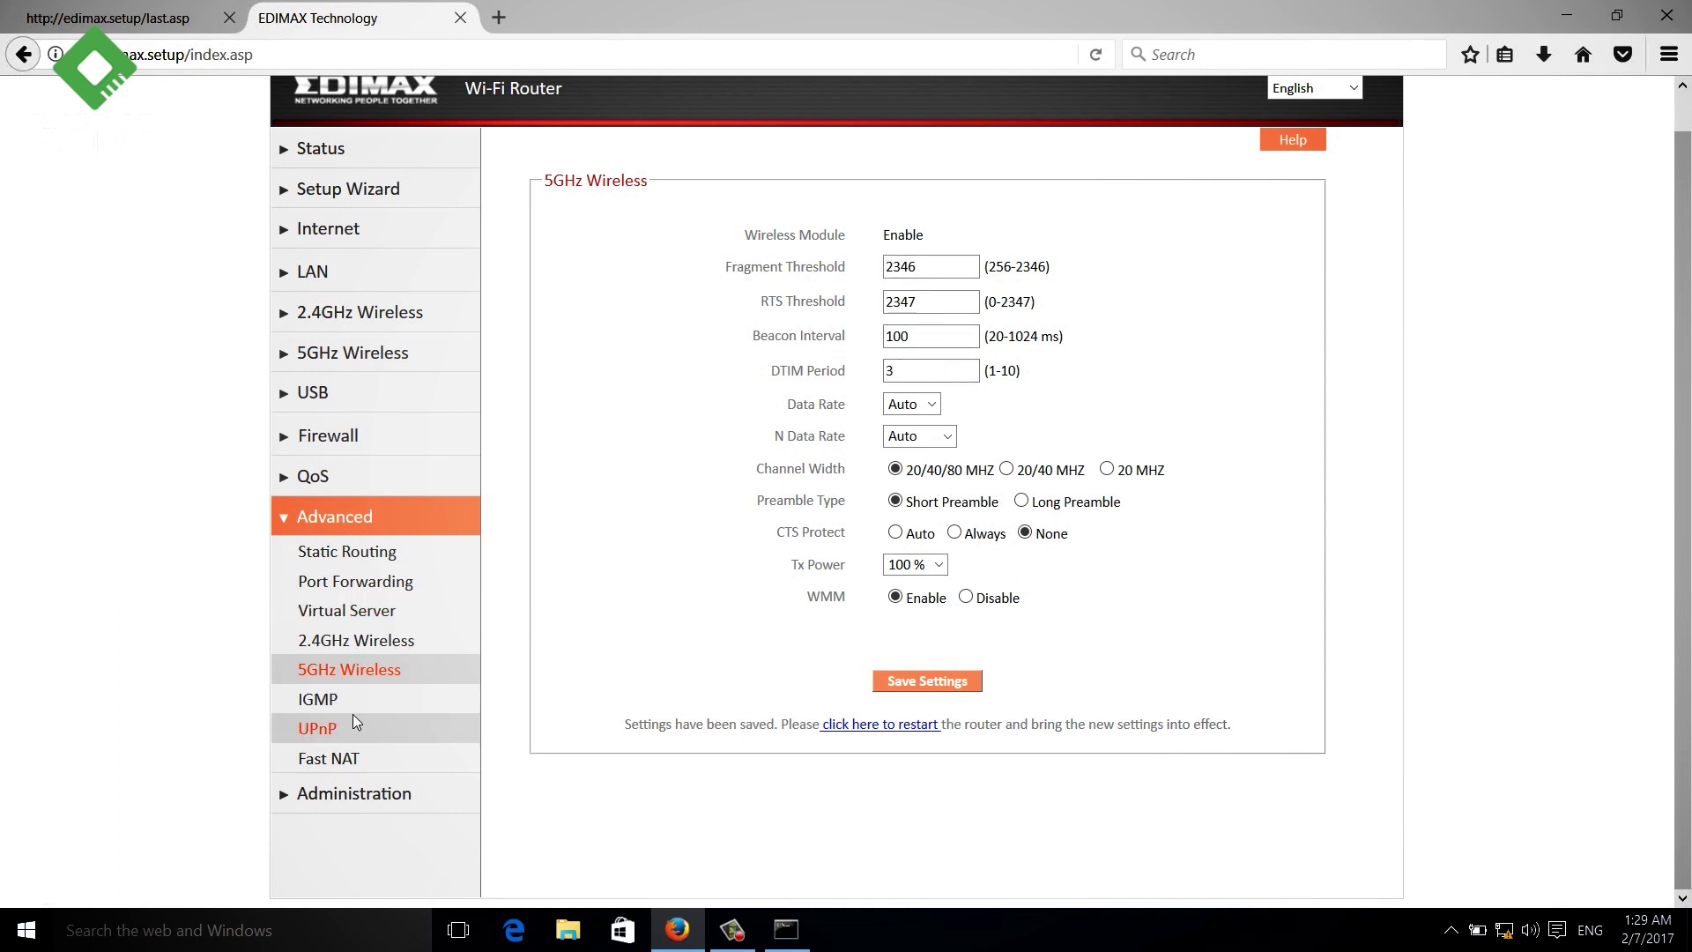
{"action": "left_click", "coordinate": [330, 699]}
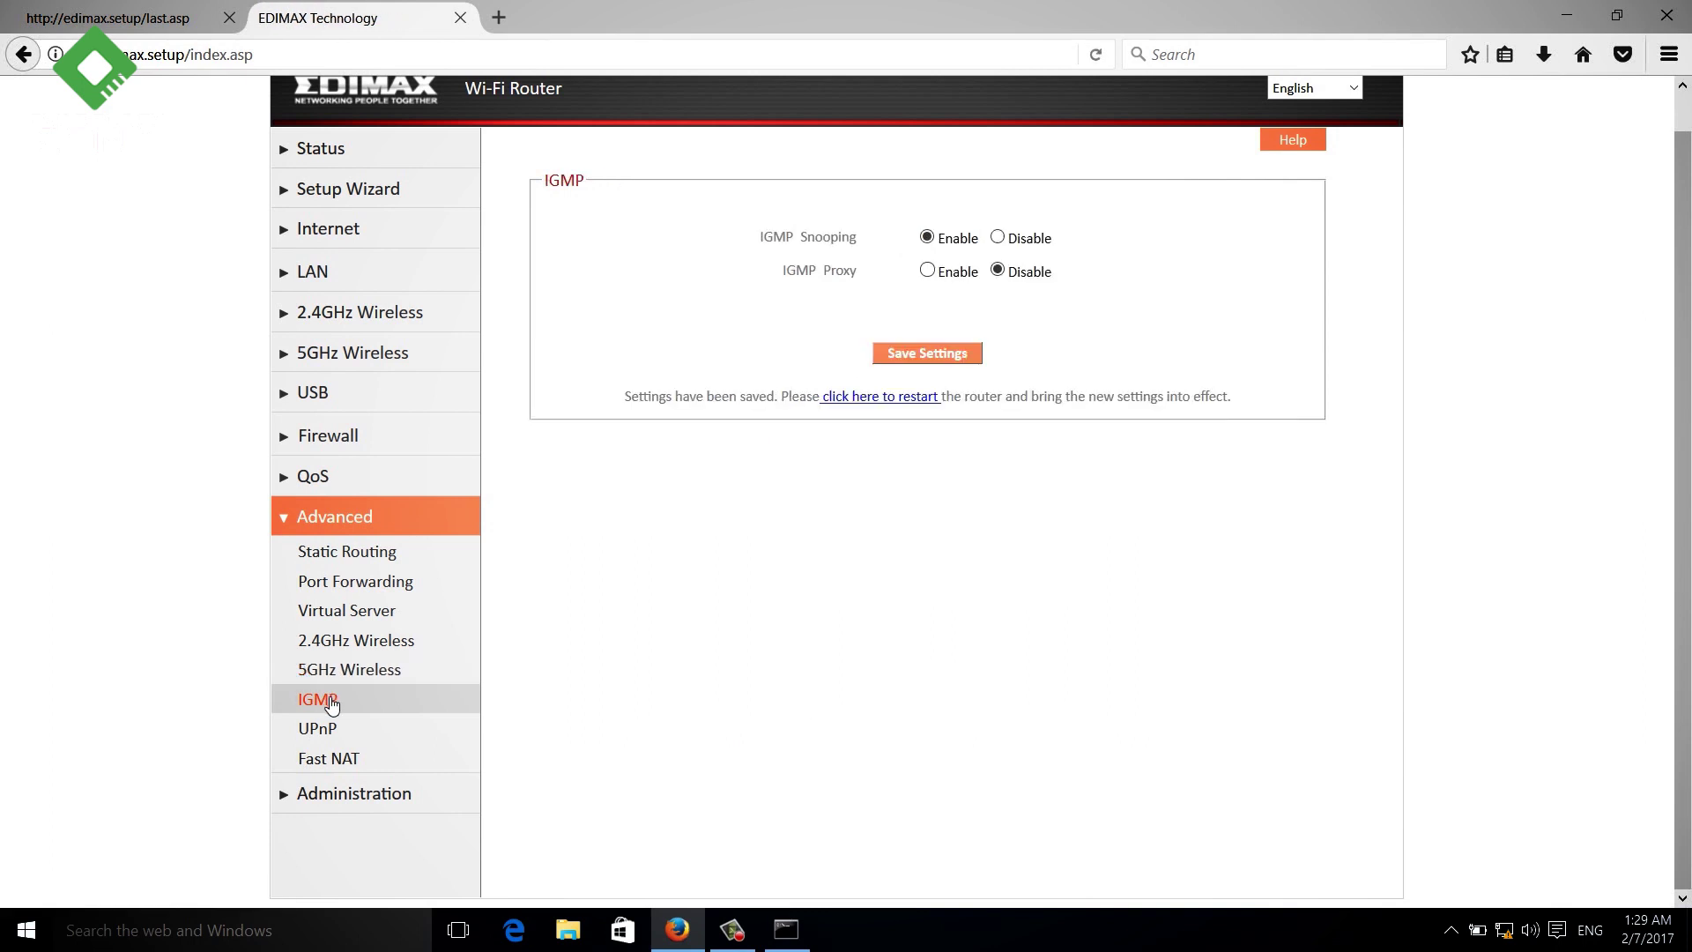
{"action": "left_click", "coordinate": [332, 732]}
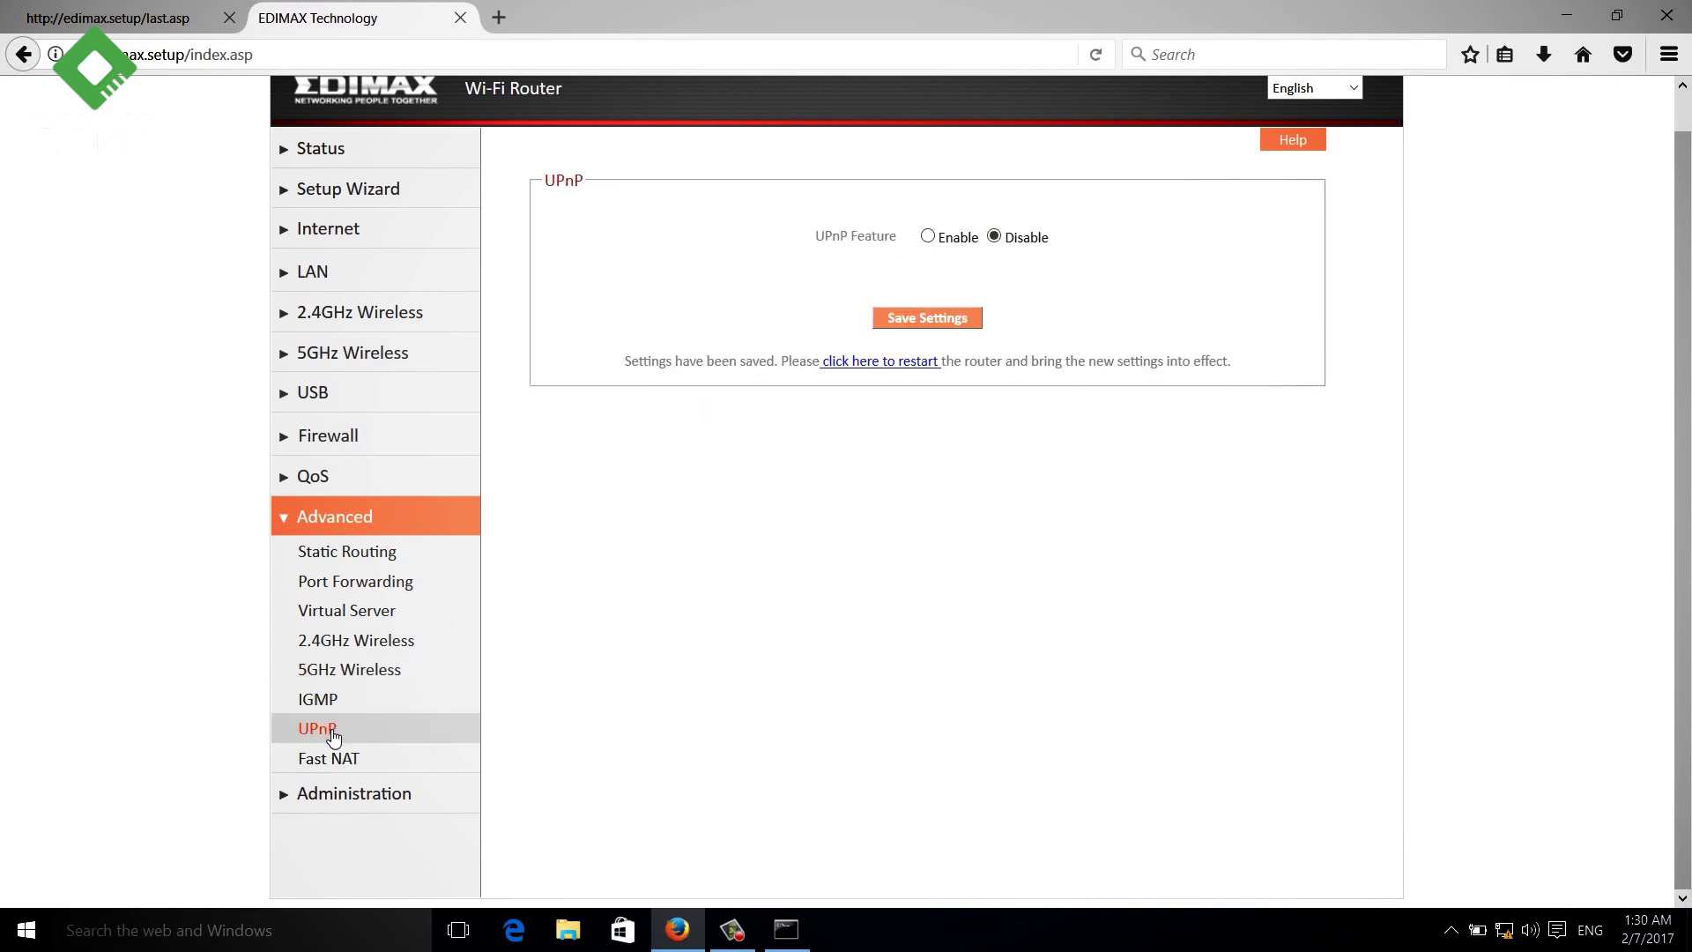
{"action": "left_click", "coordinate": [339, 760]}
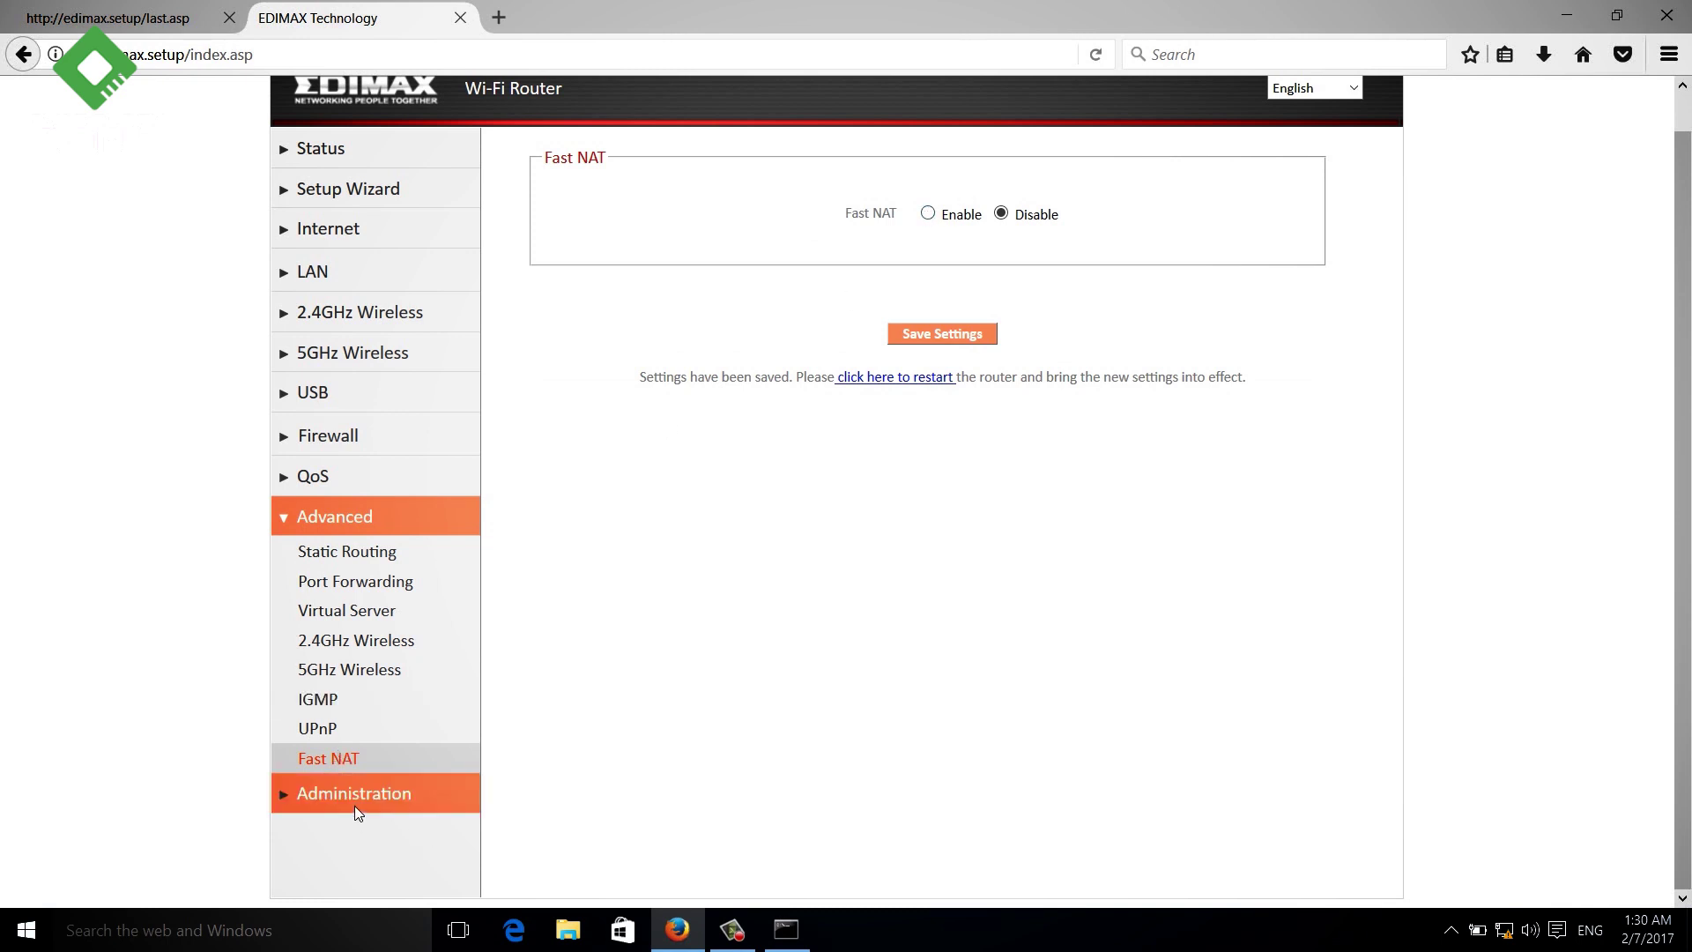
Step: Review the Administration settings for Time Zone, Password, Remote Access and Backup / Restore
{"action": "left_click", "coordinate": [351, 804]}
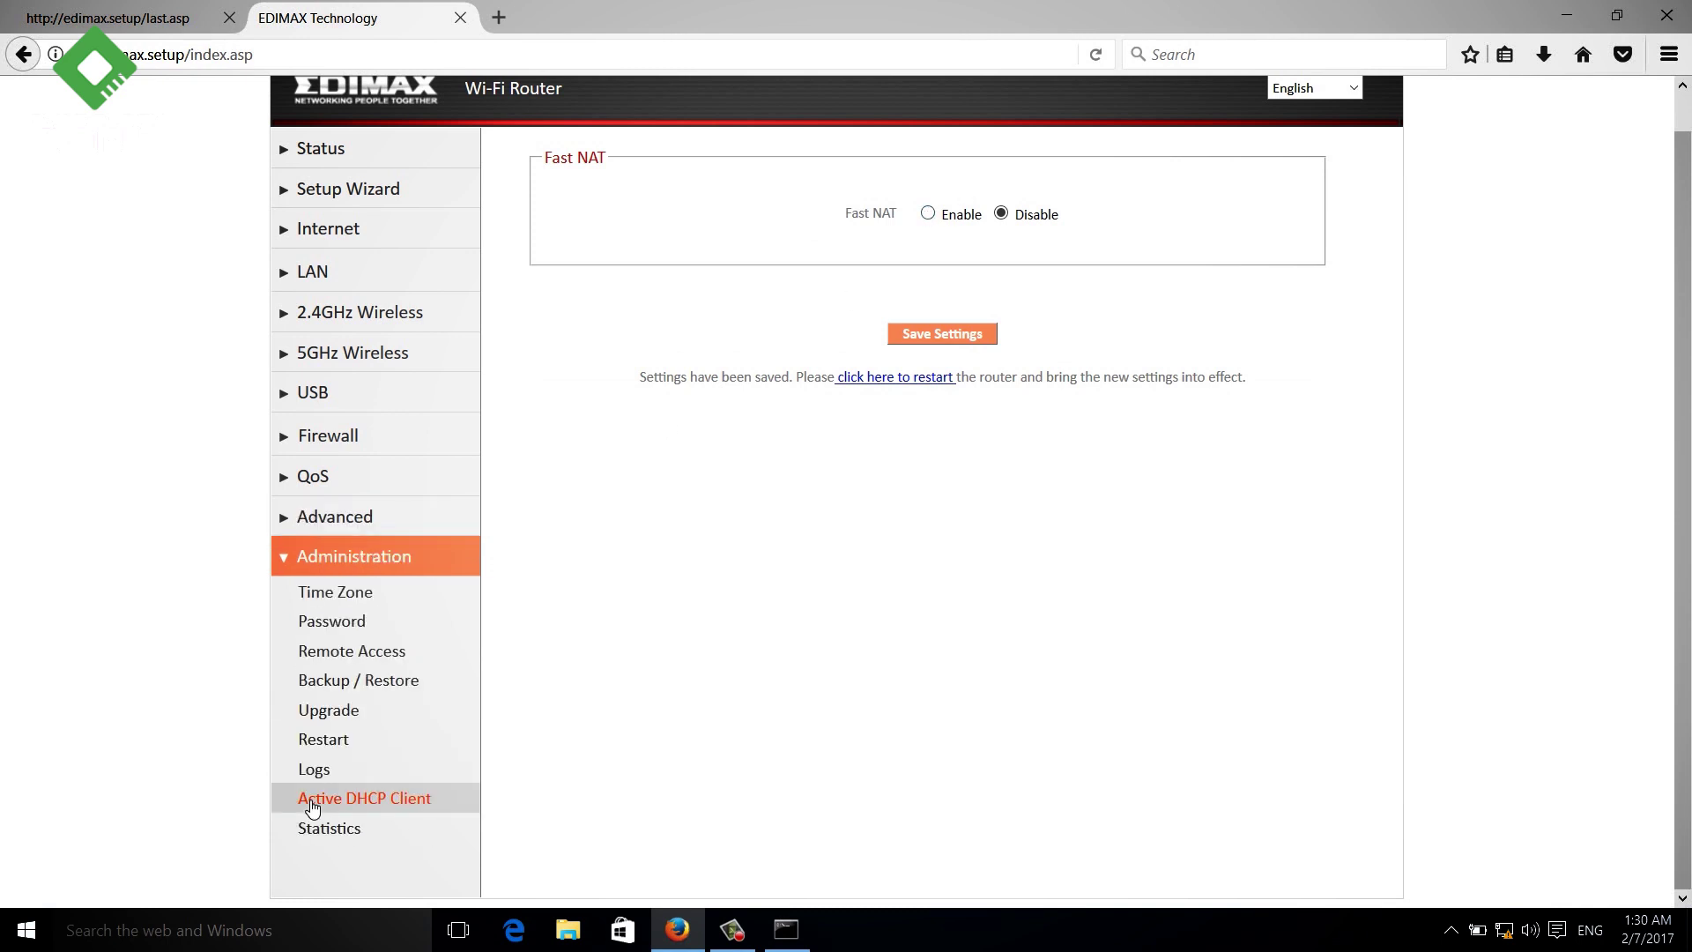
{"action": "left_click", "coordinate": [339, 596]}
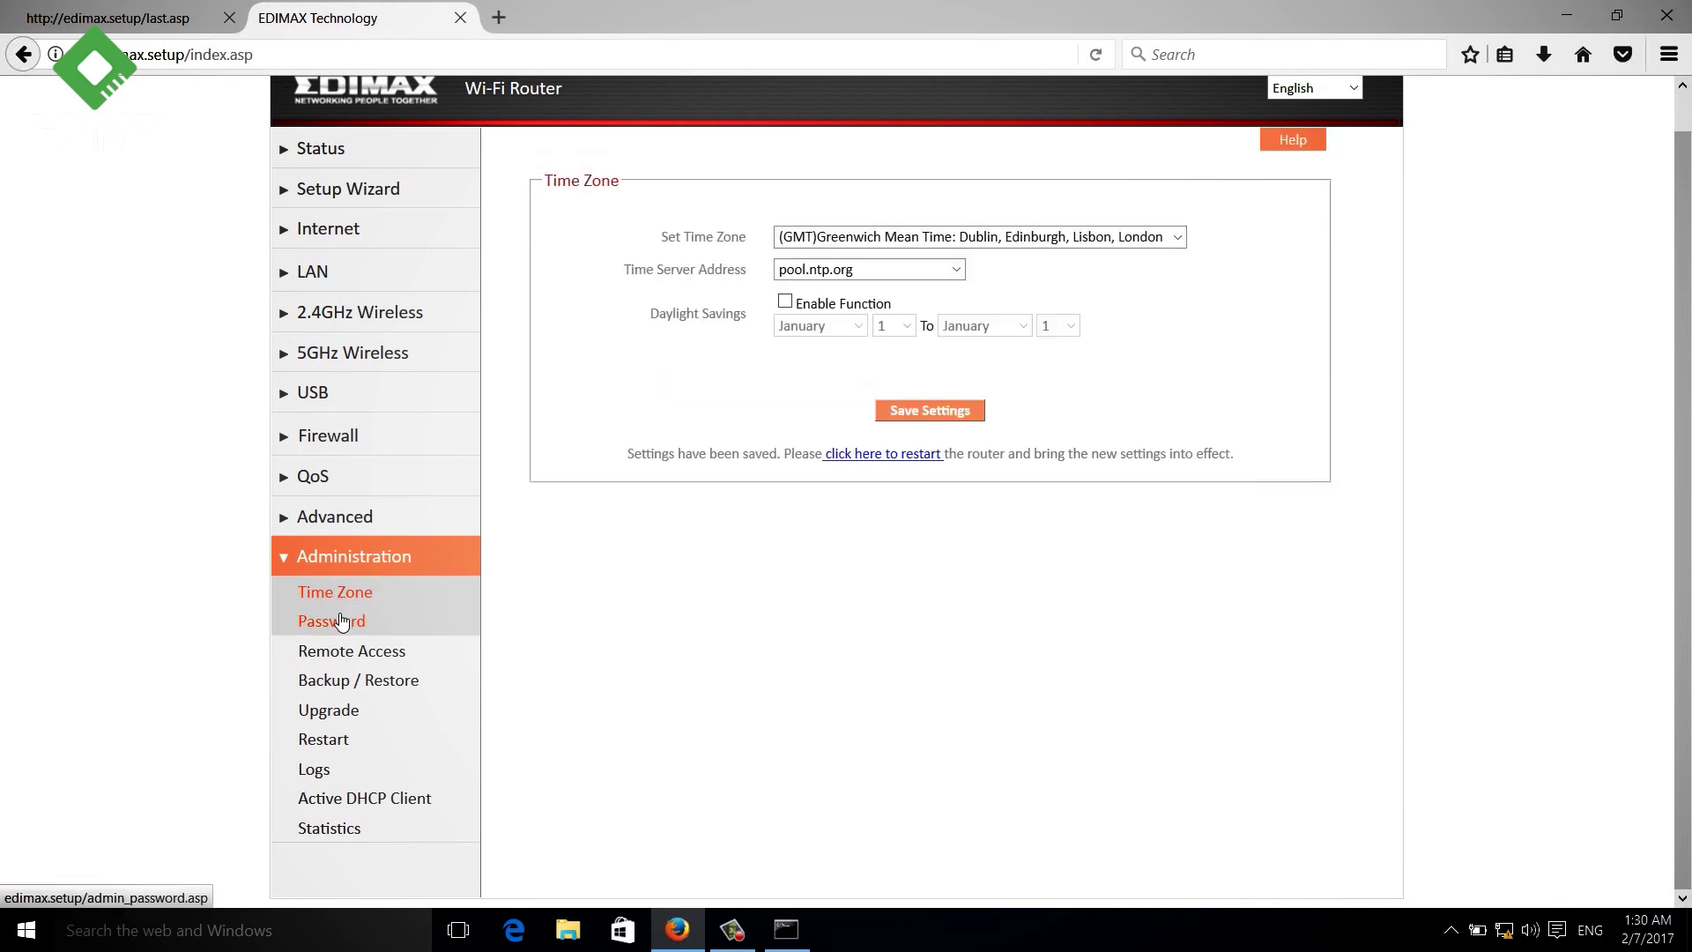
{"action": "left_click", "coordinate": [342, 622]}
{"action": "left_click", "coordinate": [343, 656]}
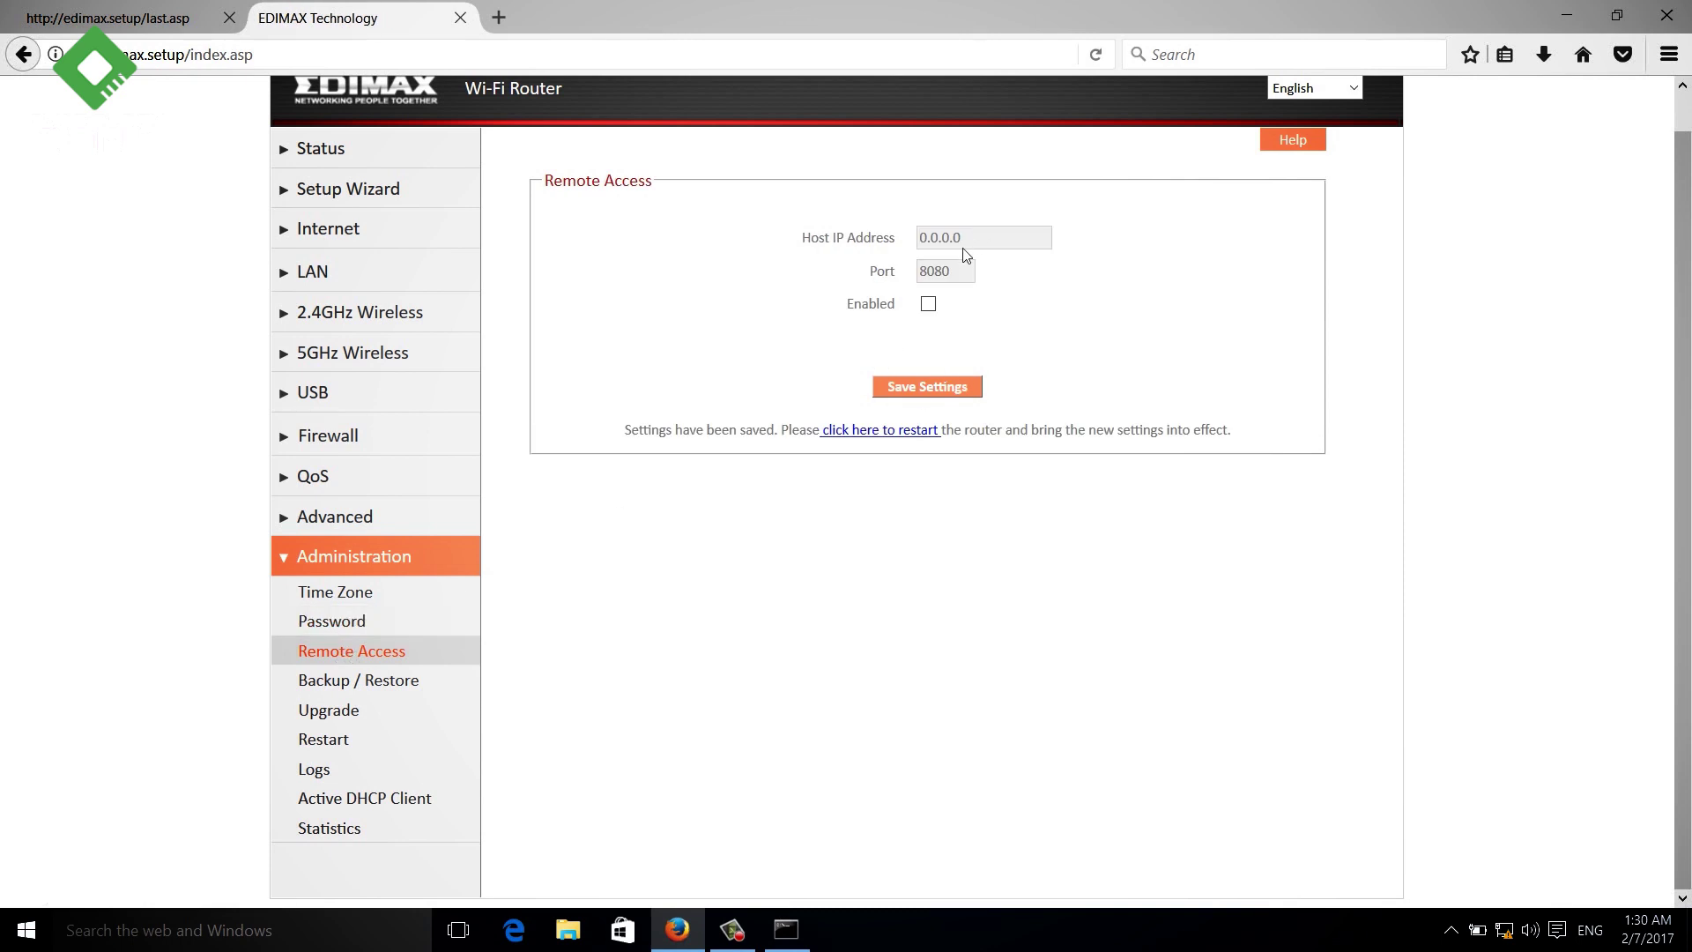
{"action": "left_click", "coordinate": [406, 679]}
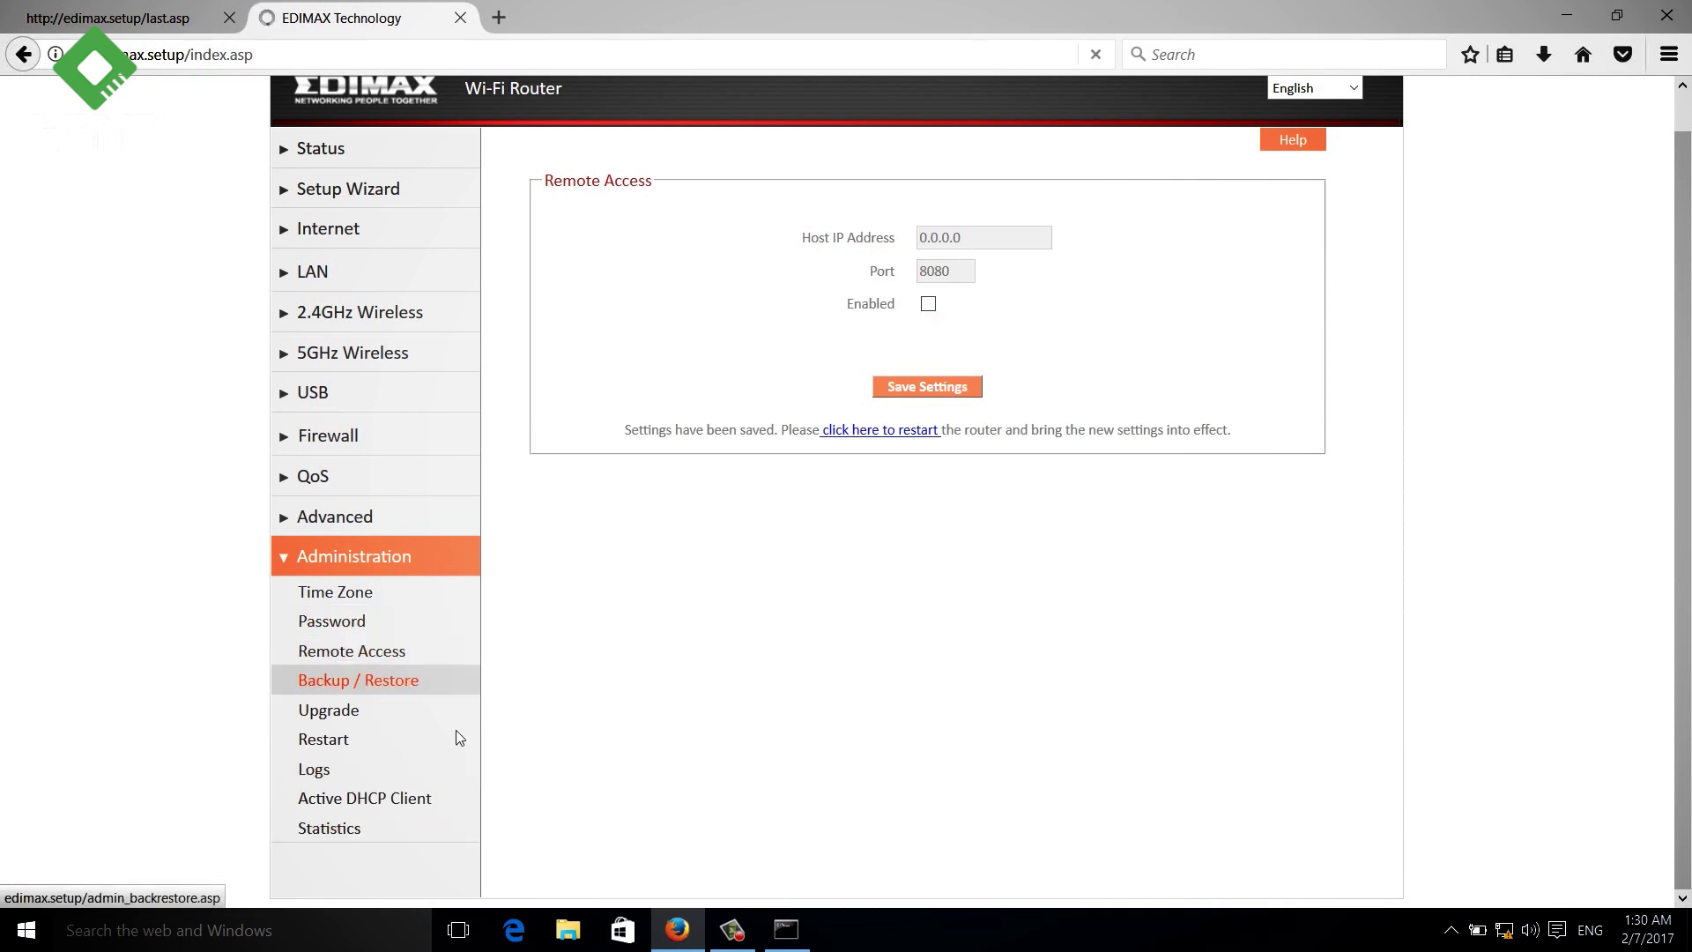
Step: Review the Administration pages for Upgrade, Restart, Logs, Active DHCP Client and Statistics
{"action": "left_click", "coordinate": [339, 719]}
{"action": "left_click", "coordinate": [333, 756]}
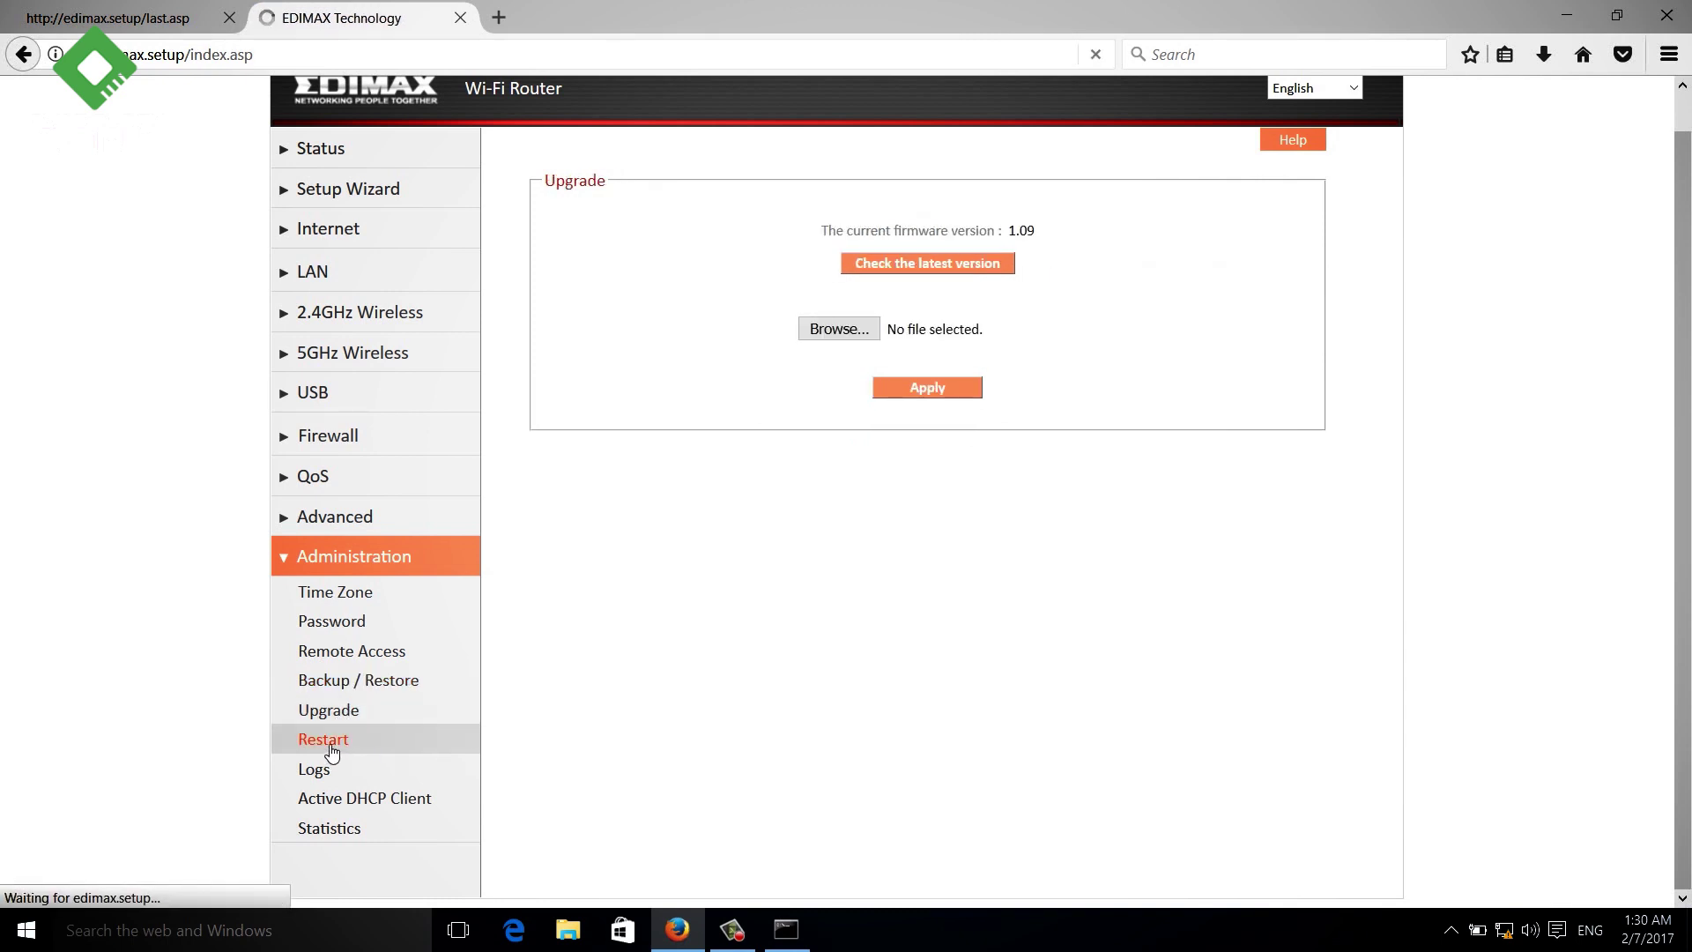
{"action": "left_click", "coordinate": [320, 773]}
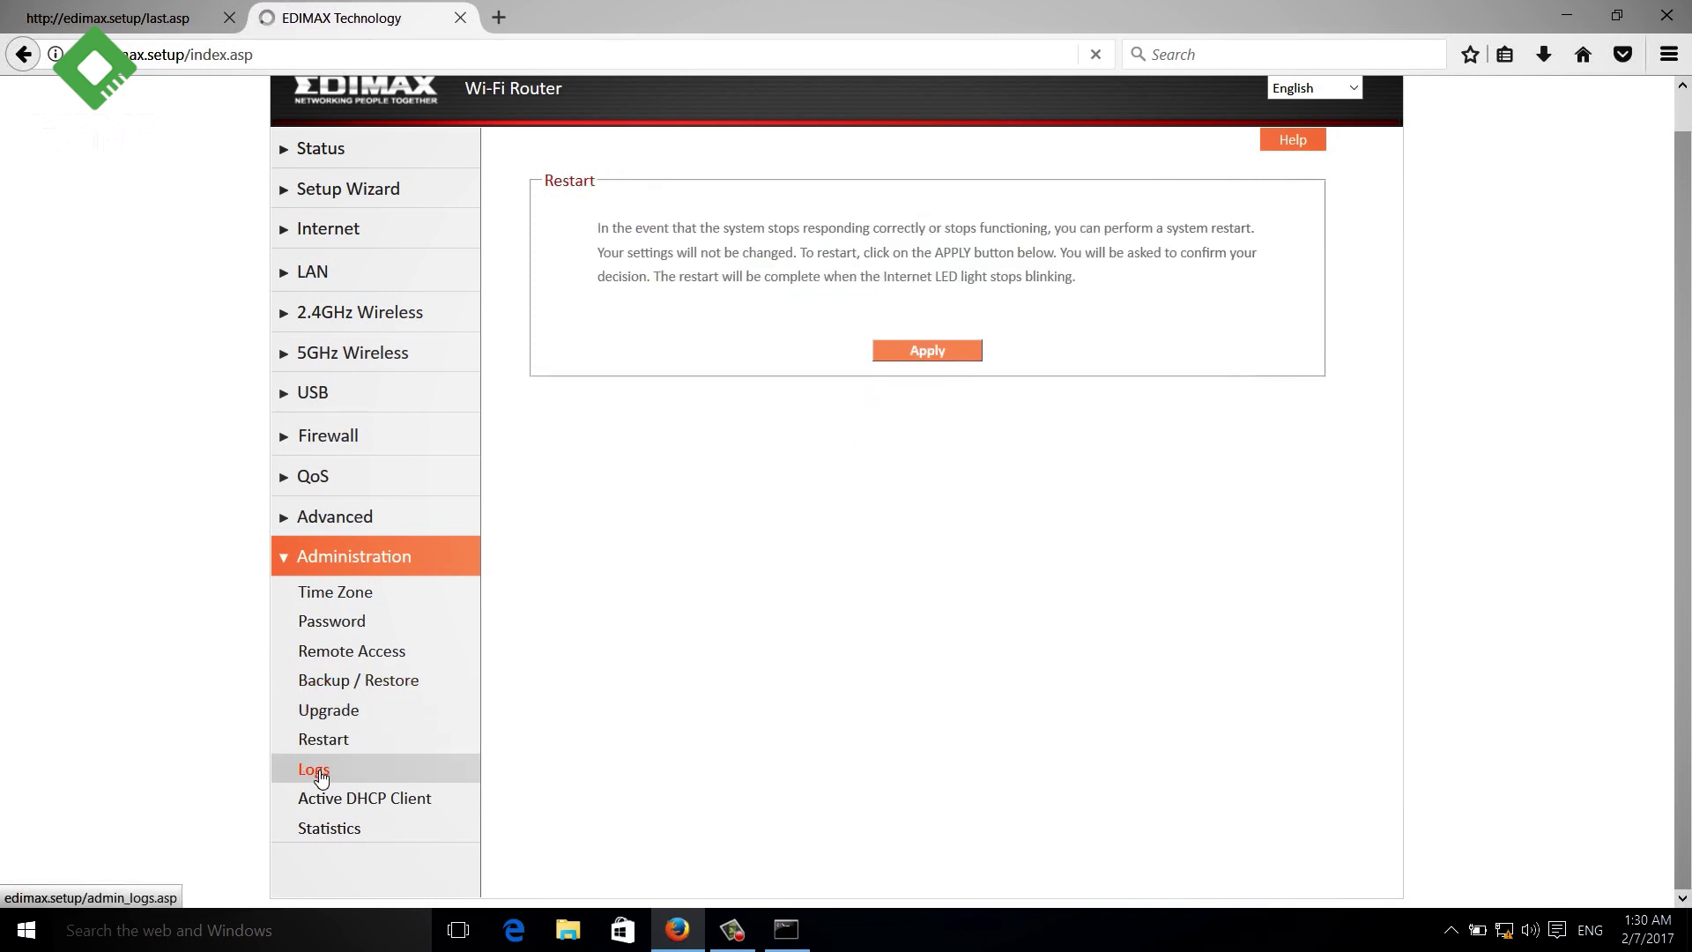
{"action": "left_click", "coordinate": [328, 802]}
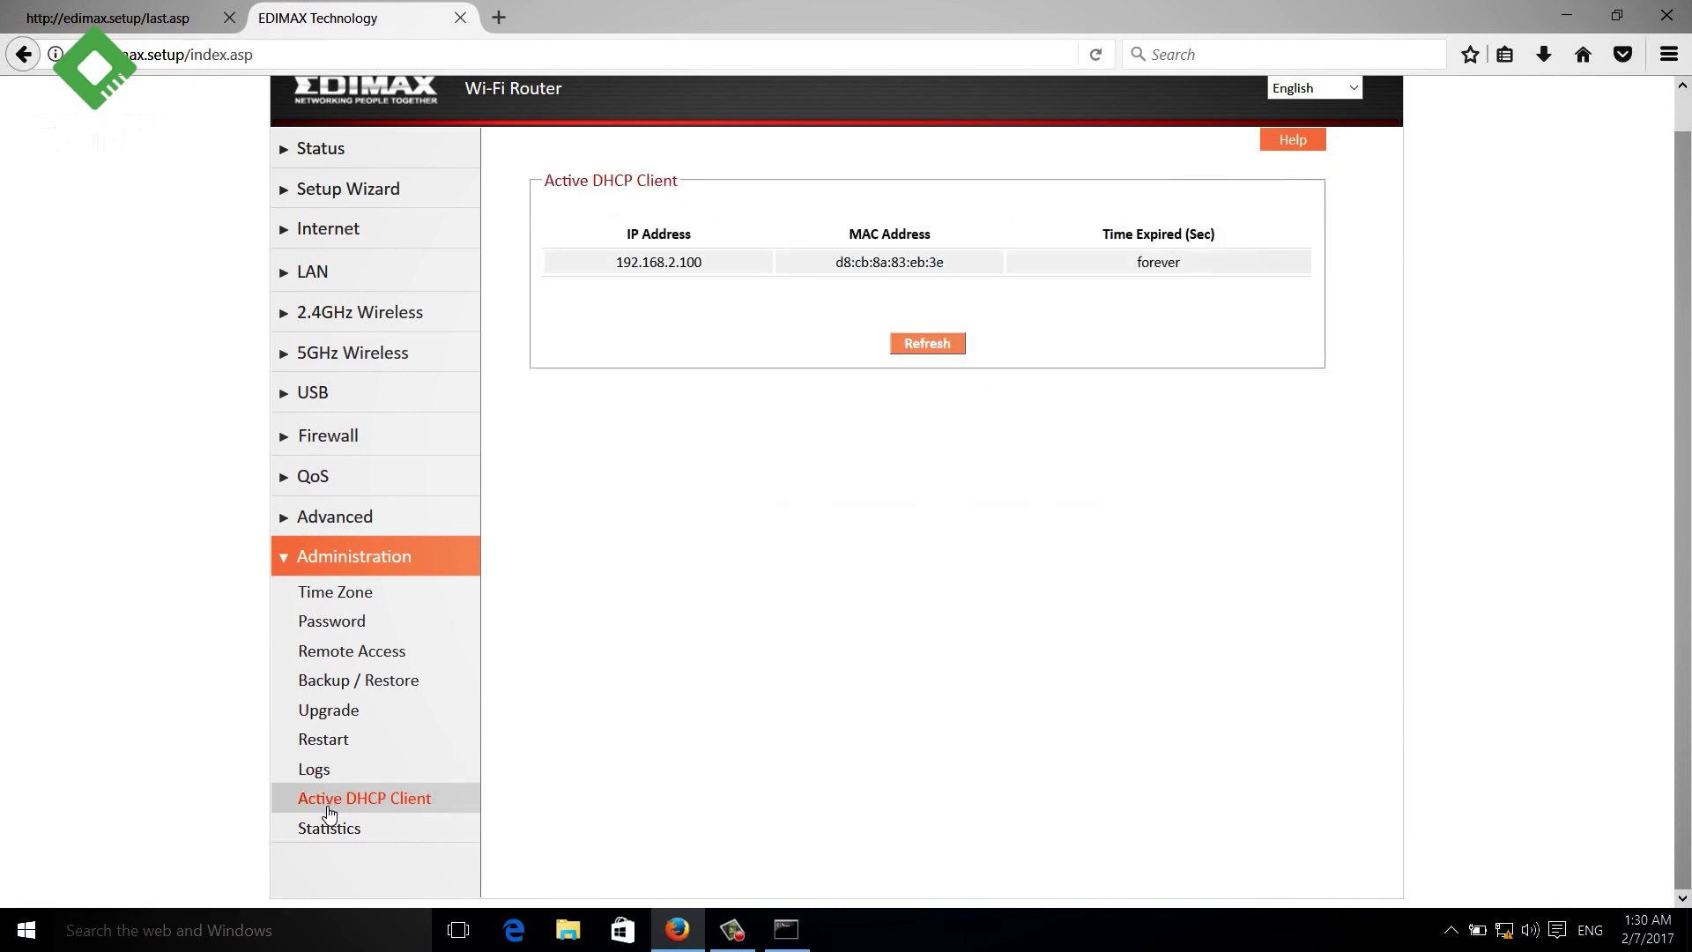
{"action": "left_click", "coordinate": [324, 835]}
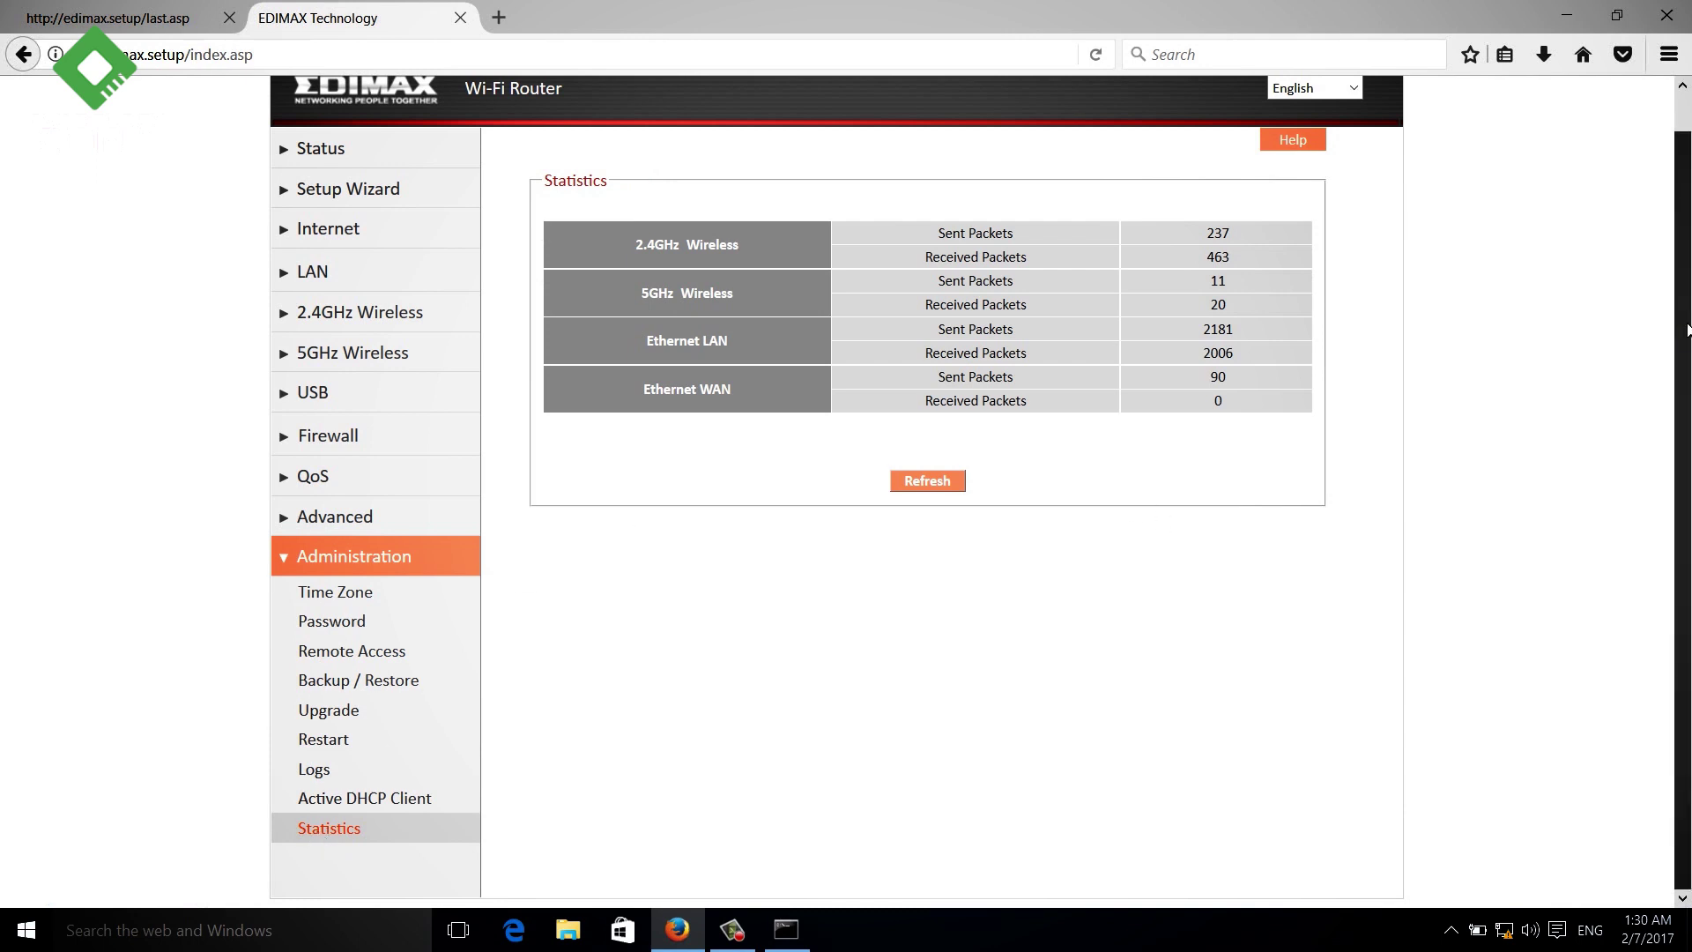
{"action": "scroll", "coordinate": [1684, 133], "scroll_direction": "up", "scroll_amount": 1}
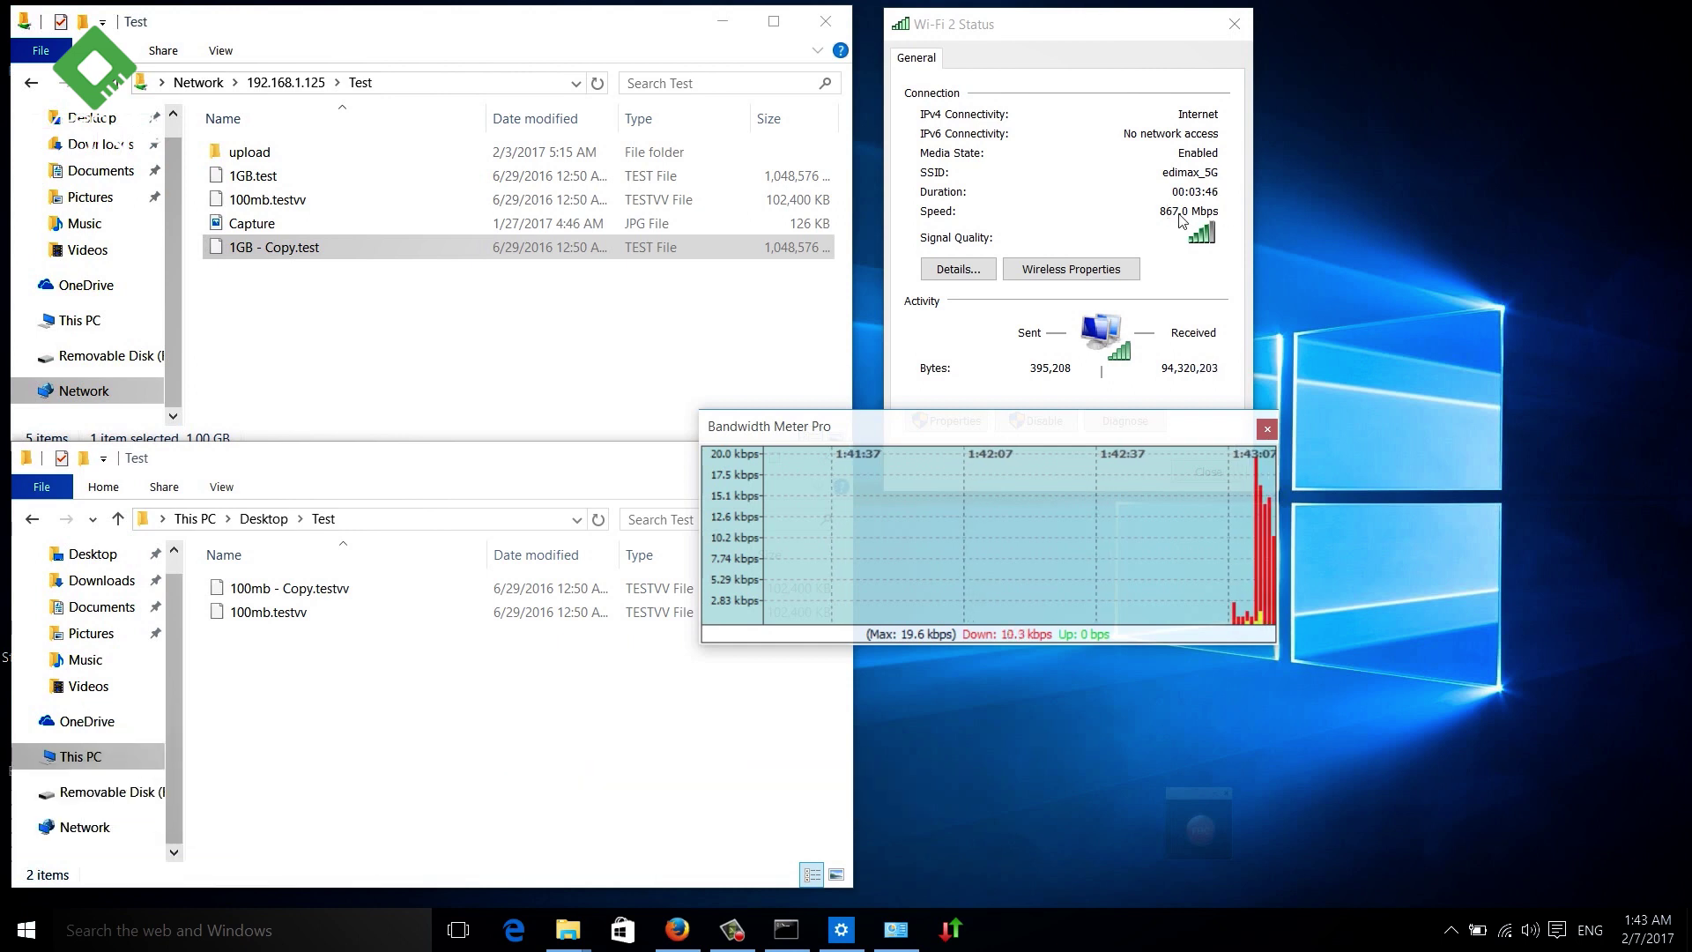
Step: In File Explorer, copy 1GB - Copy.test from the network Test folder on 192.168.1.125 into the desktop Test folder
{"action": "left_click", "coordinate": [297, 247]}
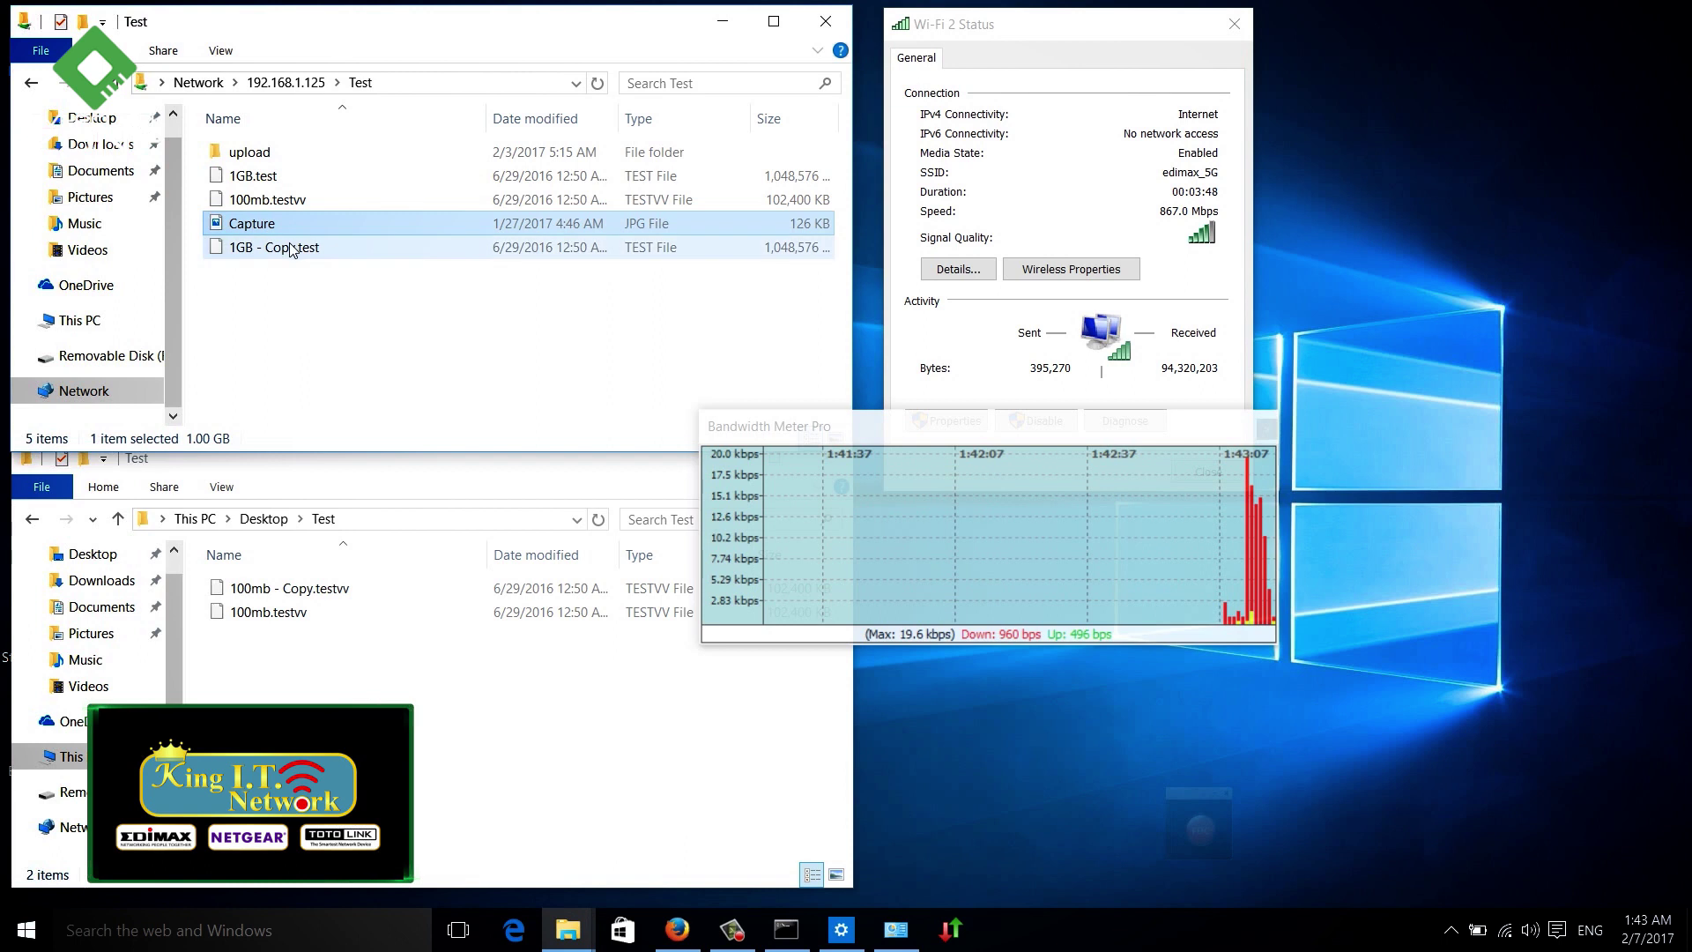
{"action": "left_click", "coordinate": [440, 773]}
{"action": "key", "text": "ctrl+v"}
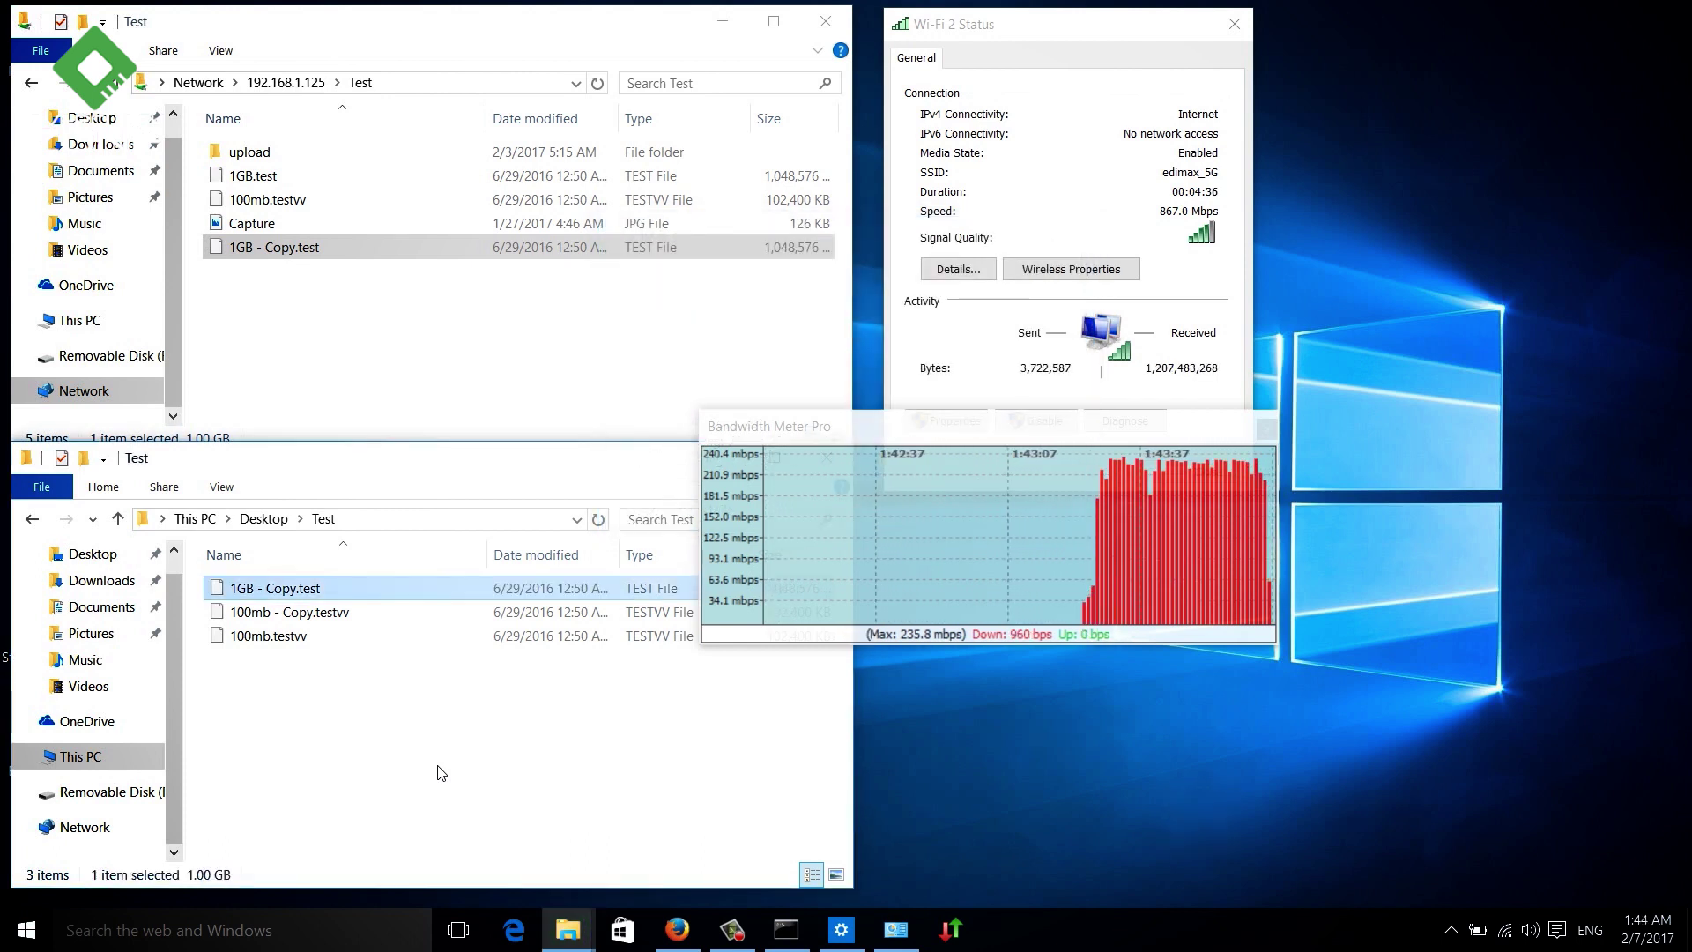
Step: Copy 1GB - Copy.test from the desktop Test folder into the upload folder inside the network Test folder
{"action": "double_click", "coordinate": [343, 153]}
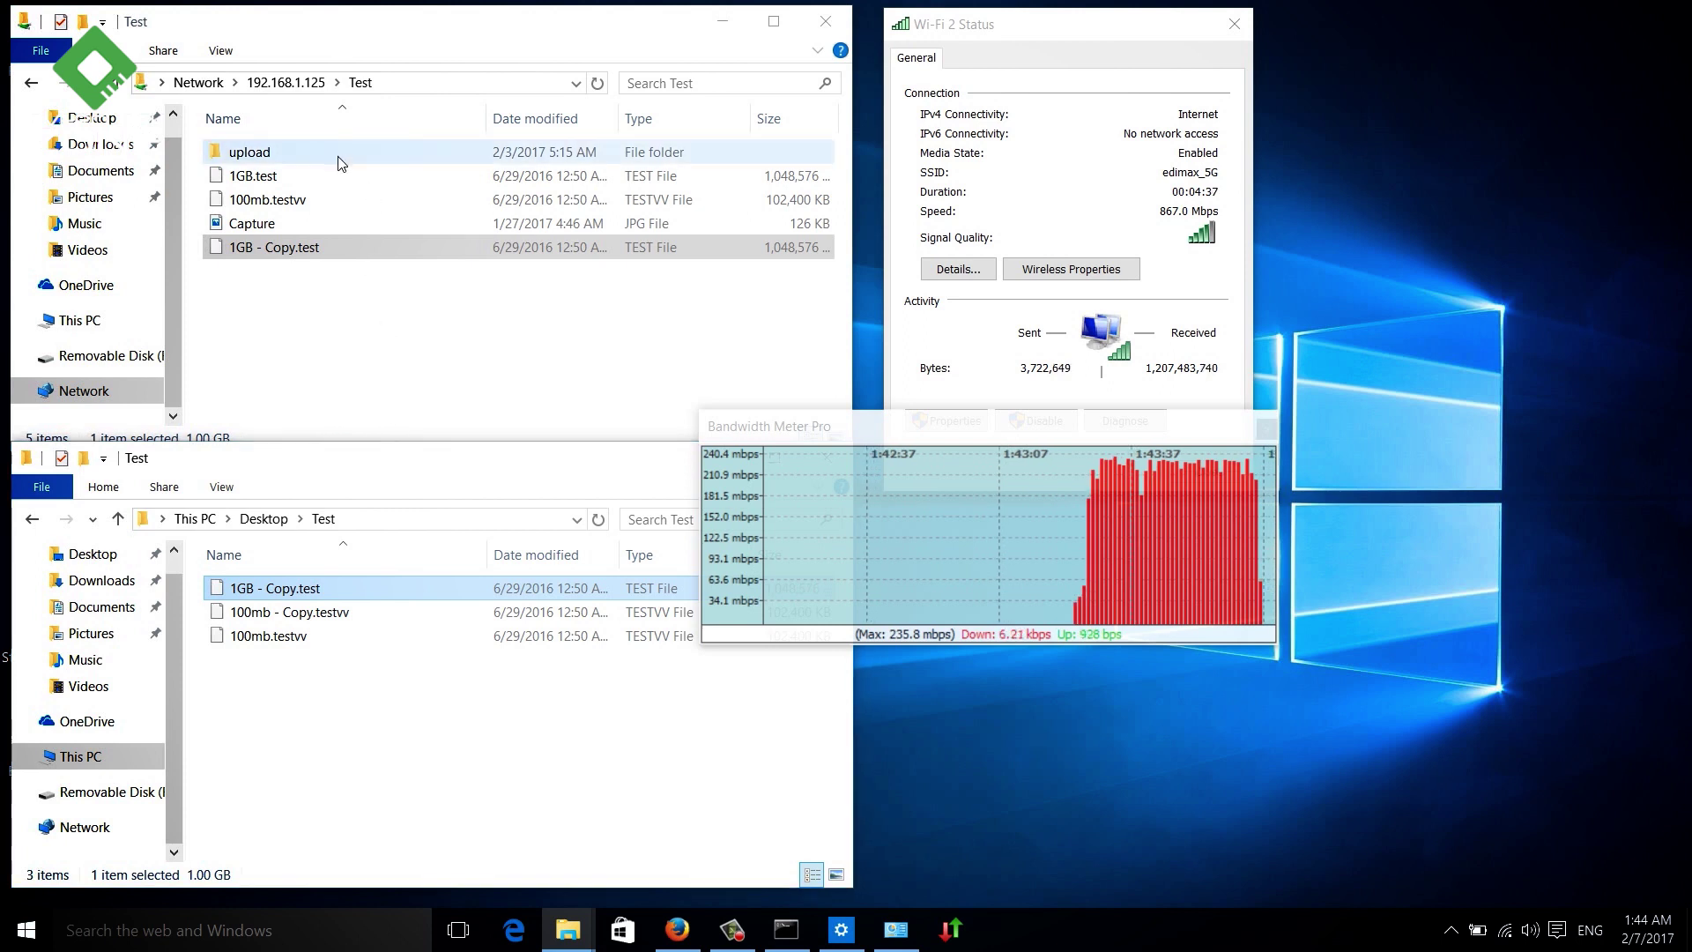
{"action": "left_click", "coordinate": [398, 589]}
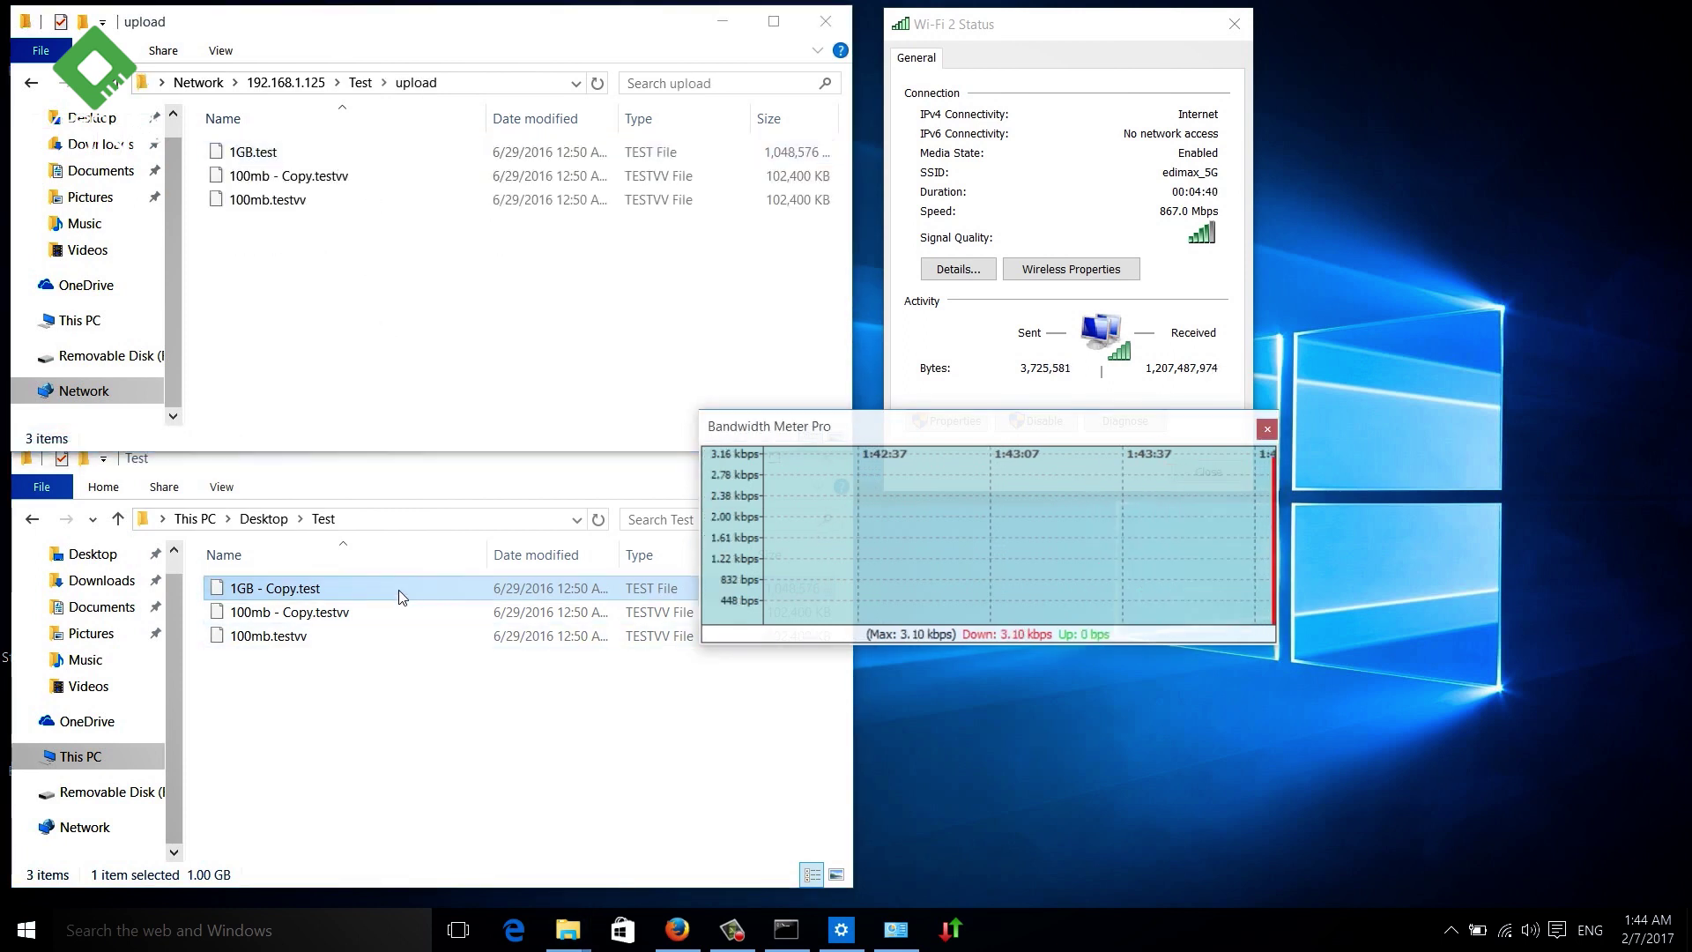
{"action": "left_click", "coordinate": [405, 296]}
{"action": "key", "text": "ctrl+v"}
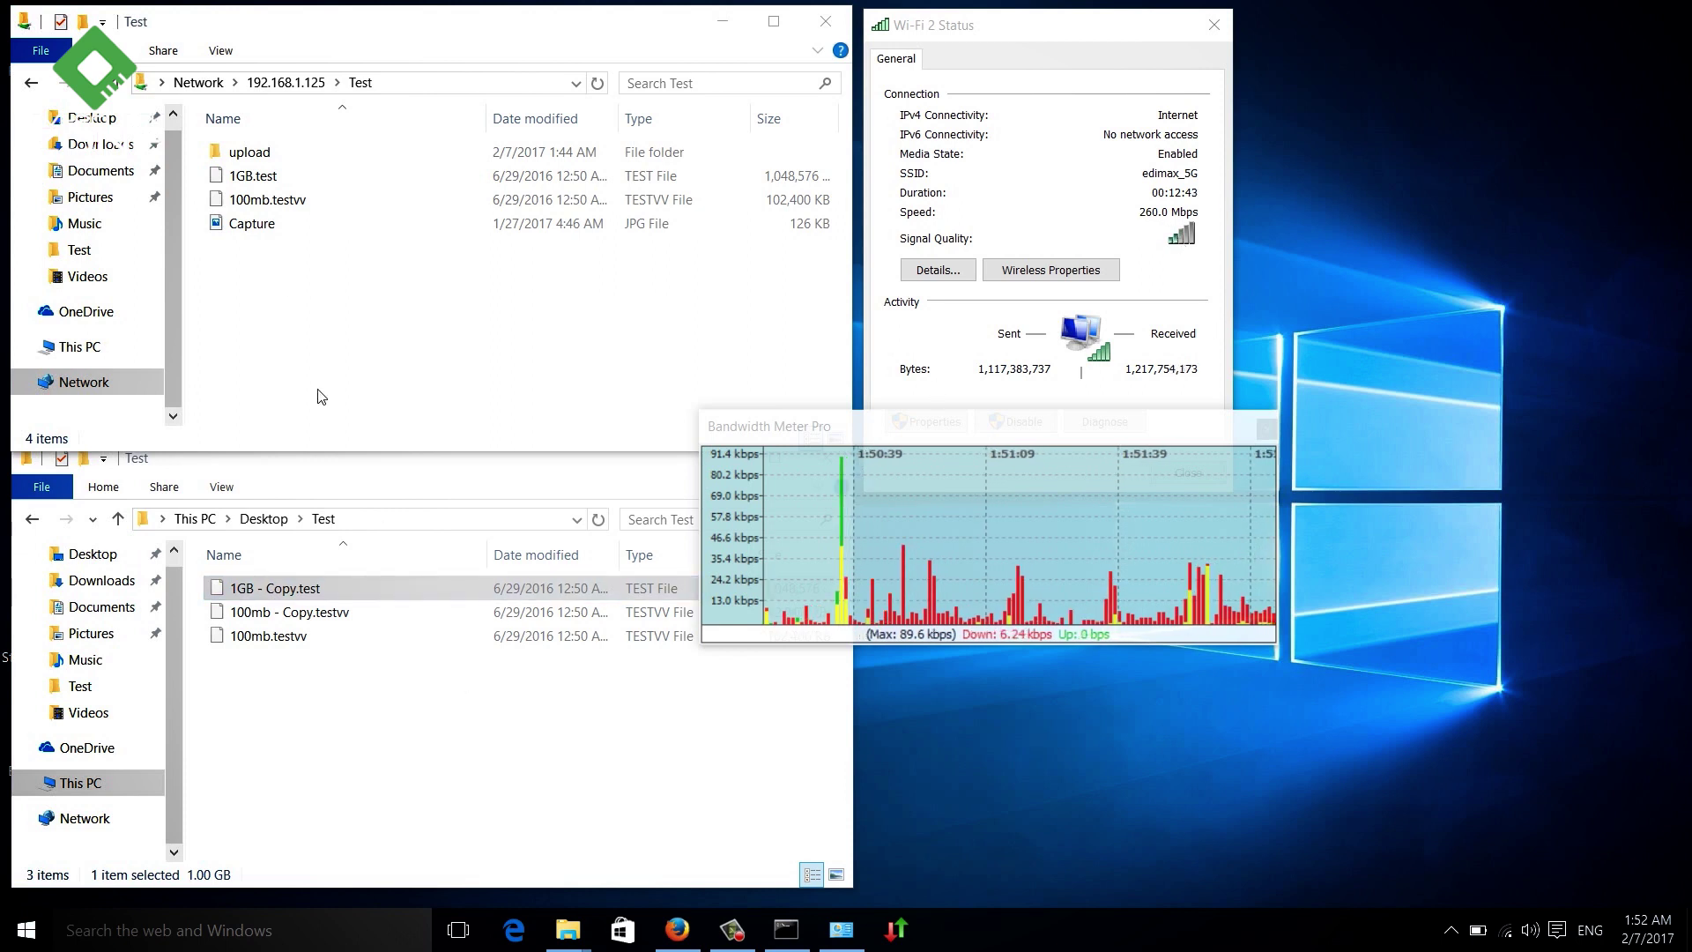
Step: Copy 100mb.testvv from the network Test folder into the desktop Test folder, replacing the existing file
{"action": "left_click", "coordinate": [262, 201]}
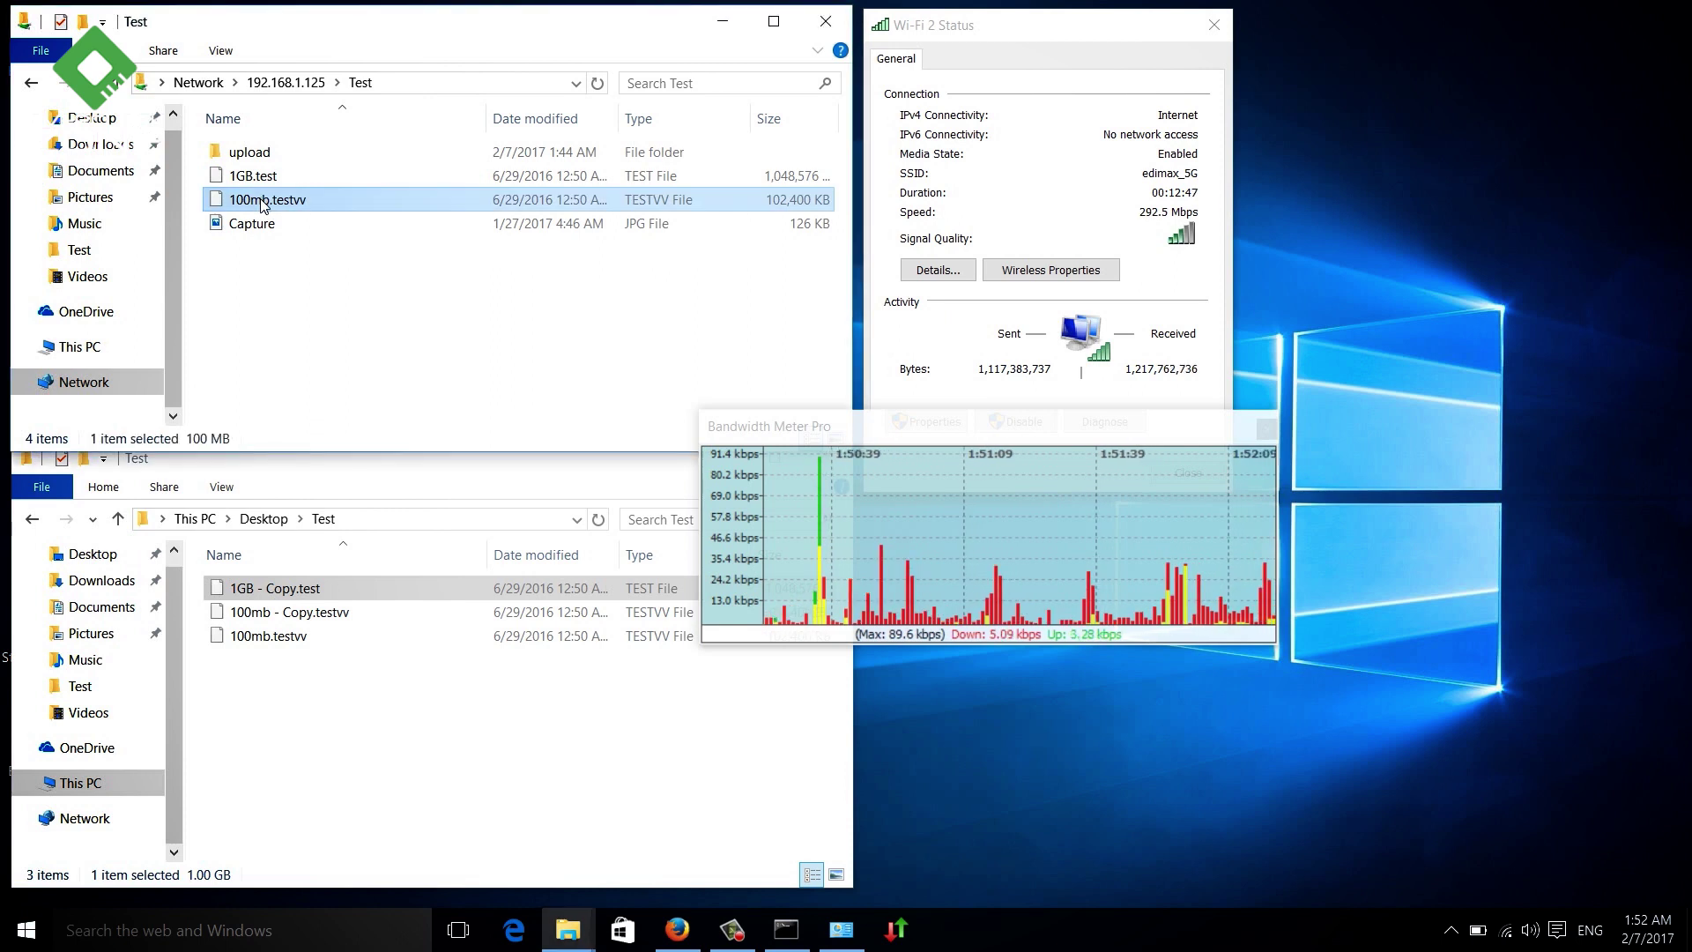
{"action": "left_click", "coordinate": [377, 712]}
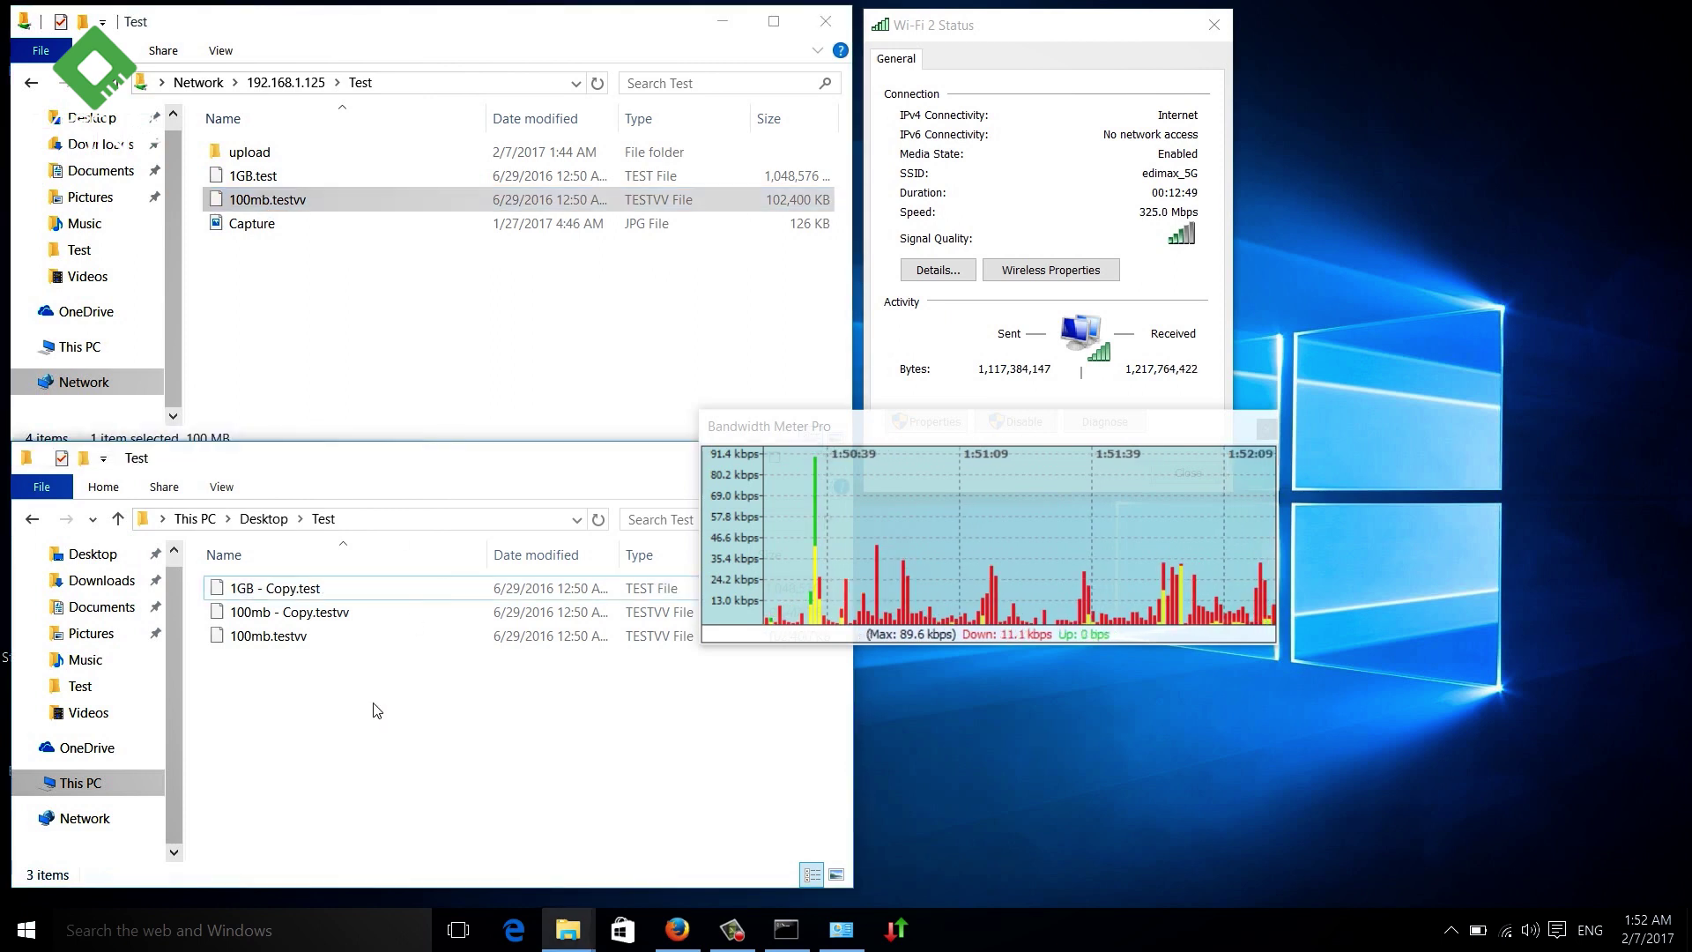
{"action": "key", "text": "ctrl+v"}
{"action": "key", "text": "Return"}
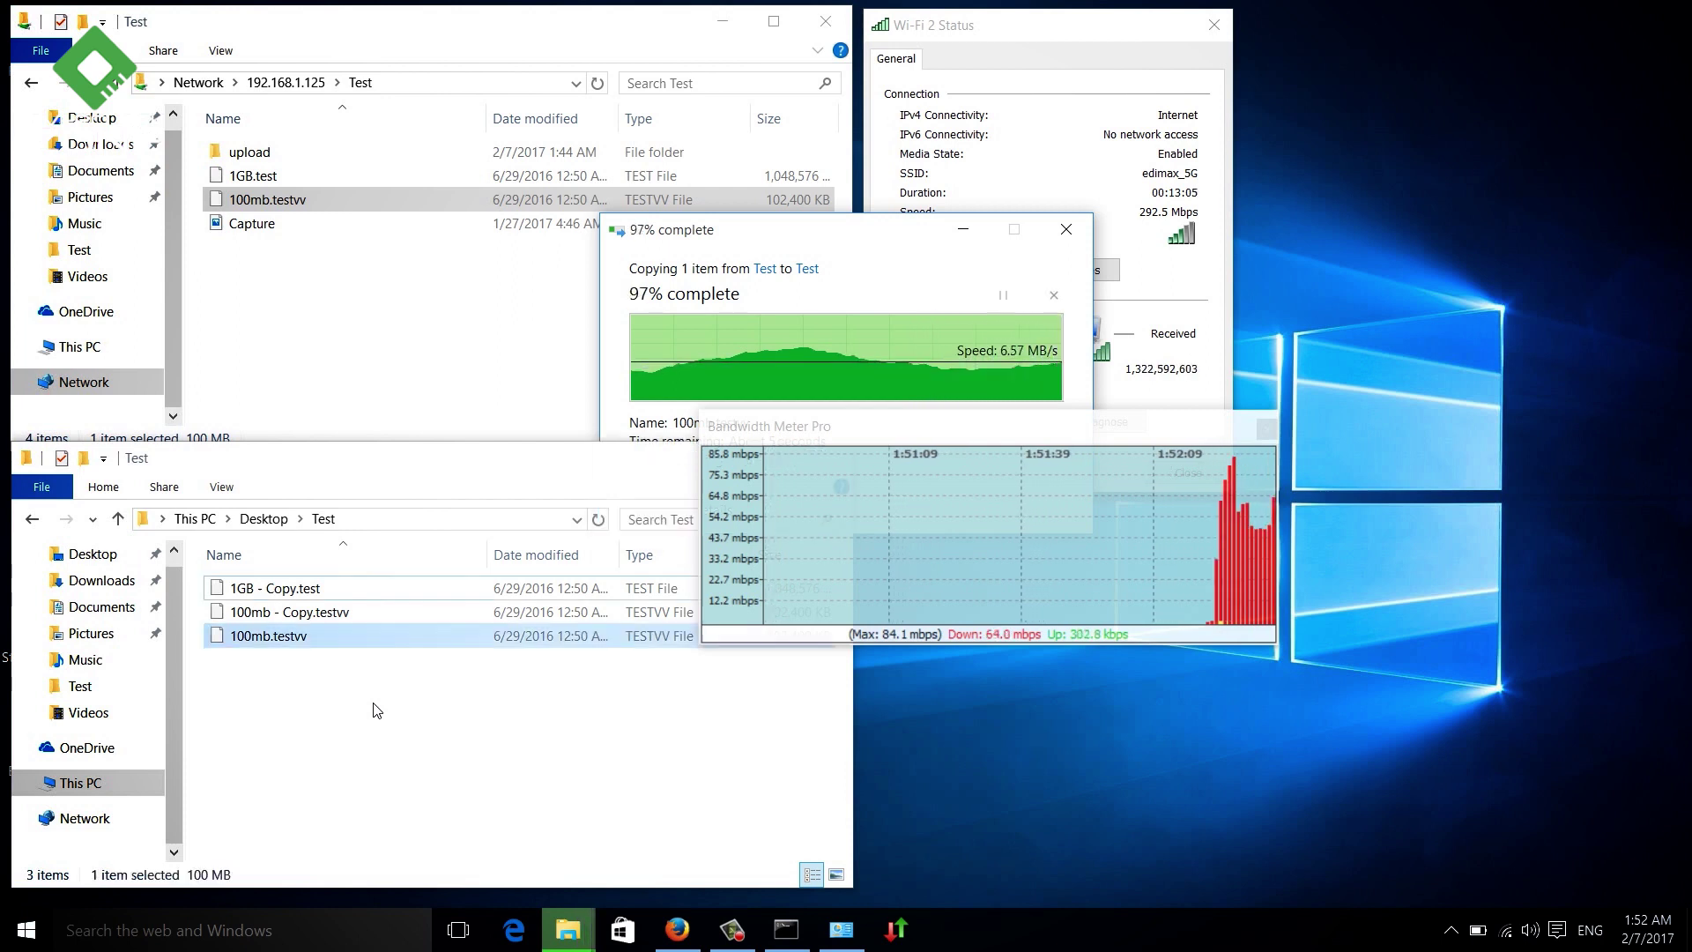
Step: Delete 100mb - Copy.testvv and 100mb.testvv from the upload folder inside the network Test folder
{"action": "double_click", "coordinate": [249, 151]}
{"action": "left_click", "coordinate": [378, 631]}
{"action": "left_click_drag", "start_coordinate": [291, 264], "coordinate": [275, 189]}
{"action": "key", "text": "Delete"}
Step: Copy 100mb.testvv from the desktop Test folder into the network upload folder
{"action": "left_click", "coordinate": [264, 635]}
{"action": "left_click", "coordinate": [387, 327]}
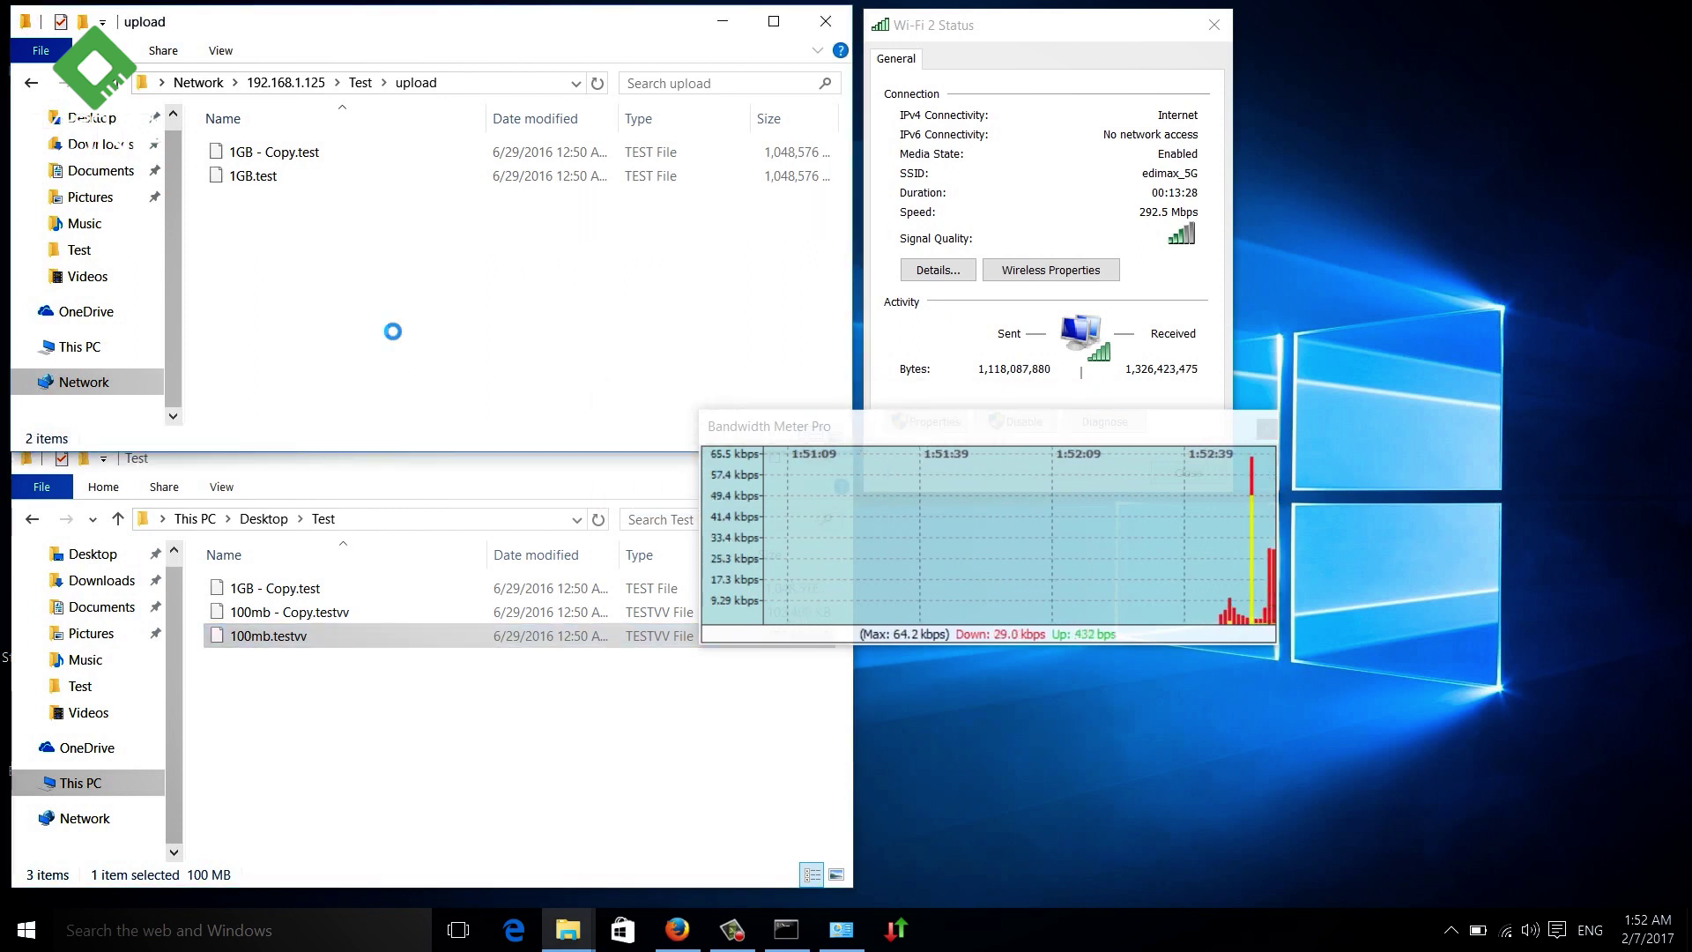
{"action": "key", "text": "ctrl+v"}
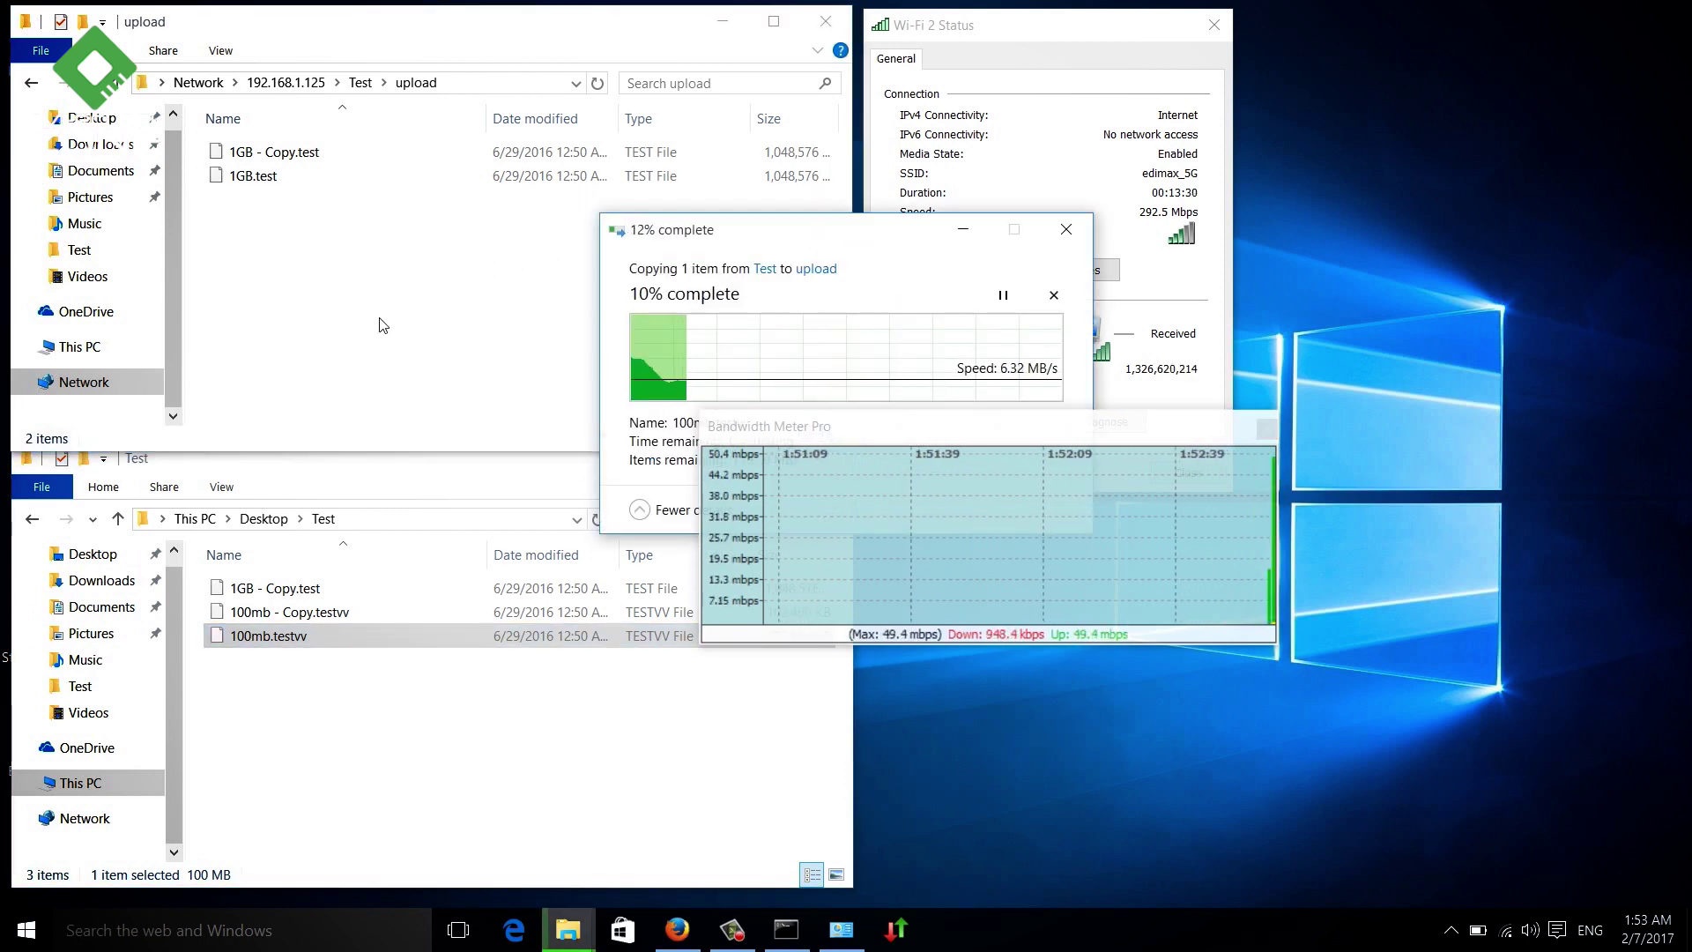